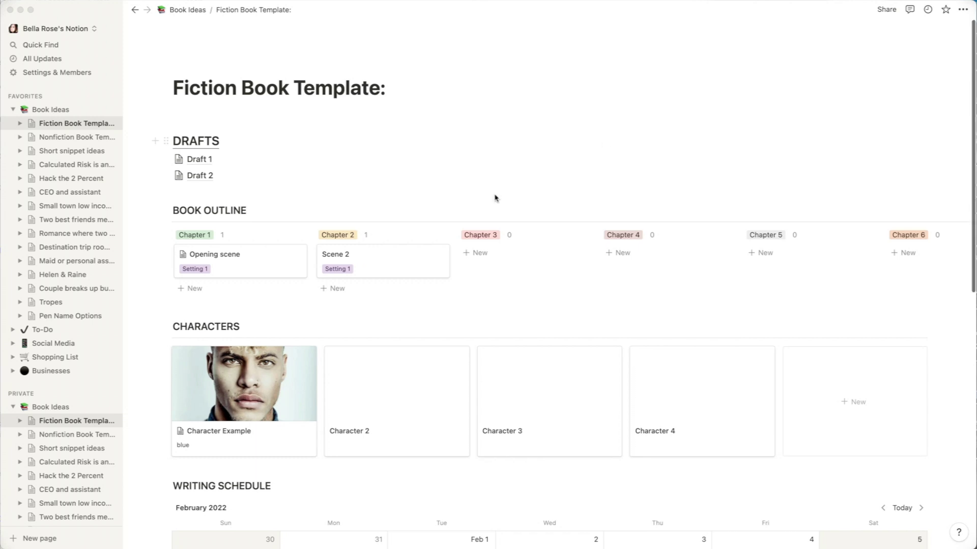
{"action": "scroll", "coordinate": [504, 204], "scroll_direction": "down", "scroll_amount": 8}
{"action": "scroll", "coordinate": [512, 207], "scroll_direction": "up", "scroll_amount": 10}
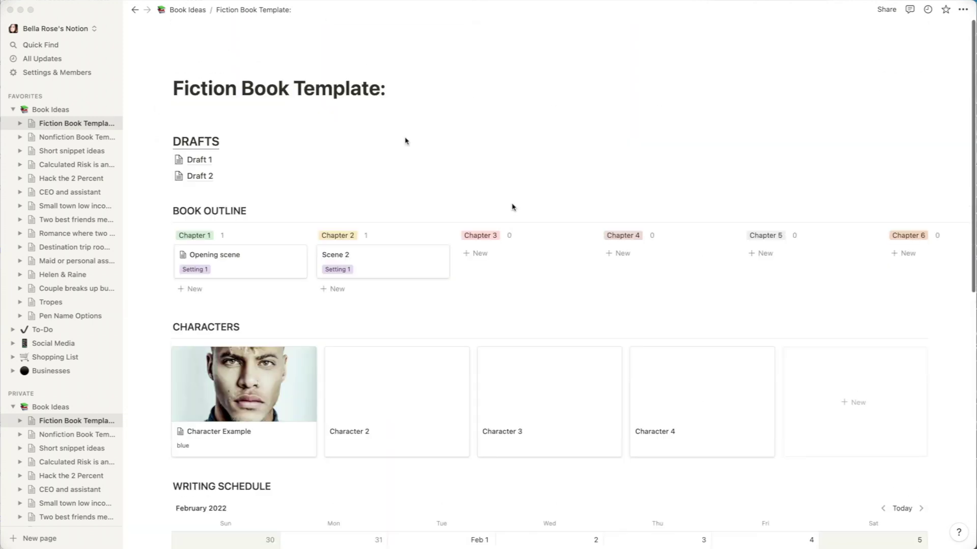
{"action": "left_click", "coordinate": [77, 137]}
{"action": "scroll", "coordinate": [471, 168], "scroll_direction": "down", "scroll_amount": 5}
{"action": "scroll", "coordinate": [471, 169], "scroll_direction": "up", "scroll_amount": 5}
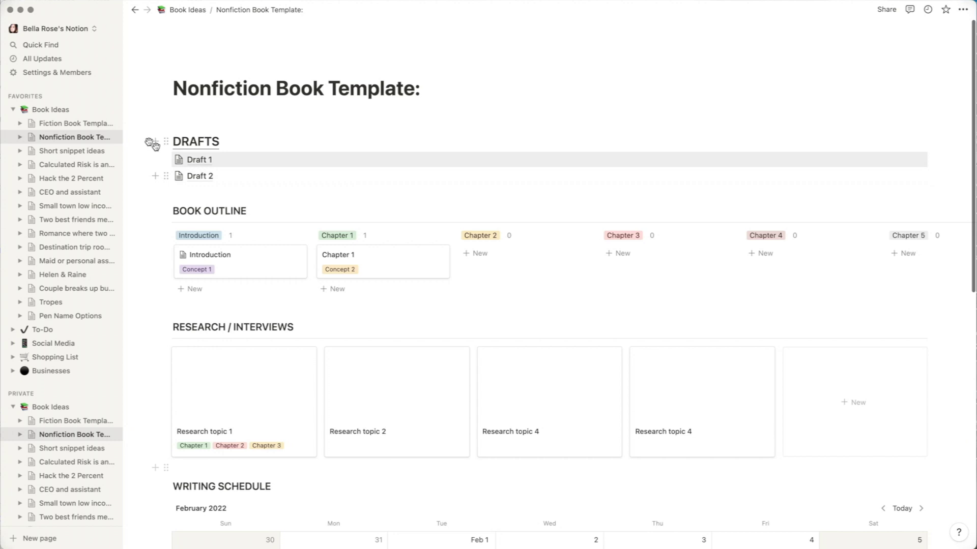
{"action": "left_click", "coordinate": [100, 137]}
{"action": "left_click", "coordinate": [76, 124]}
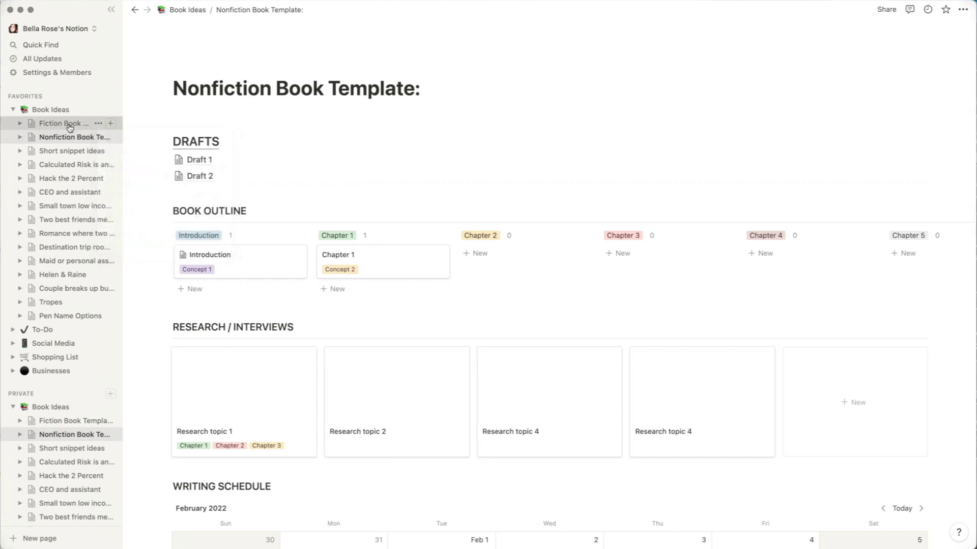
{"action": "left_click", "coordinate": [71, 124]}
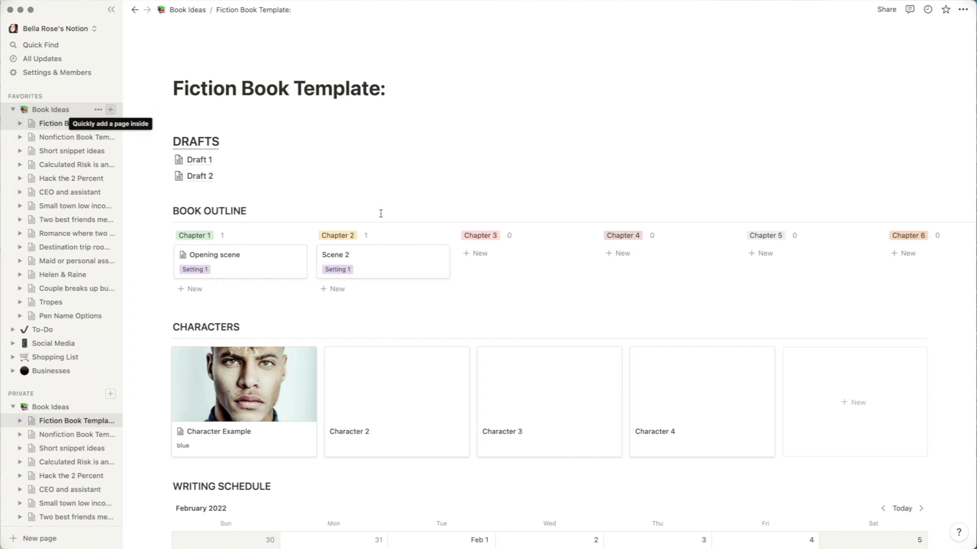
- Add a subpage titled 'Book Planner' under Book Ideas and open it as a full page
{"action": "left_click", "coordinate": [111, 111]}
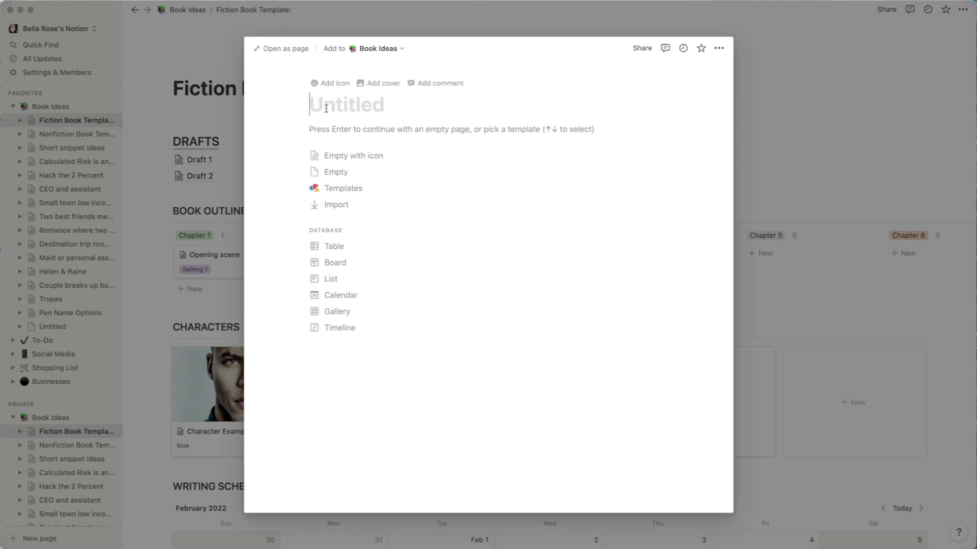
{"action": "type", "text": "Book P lanne"}
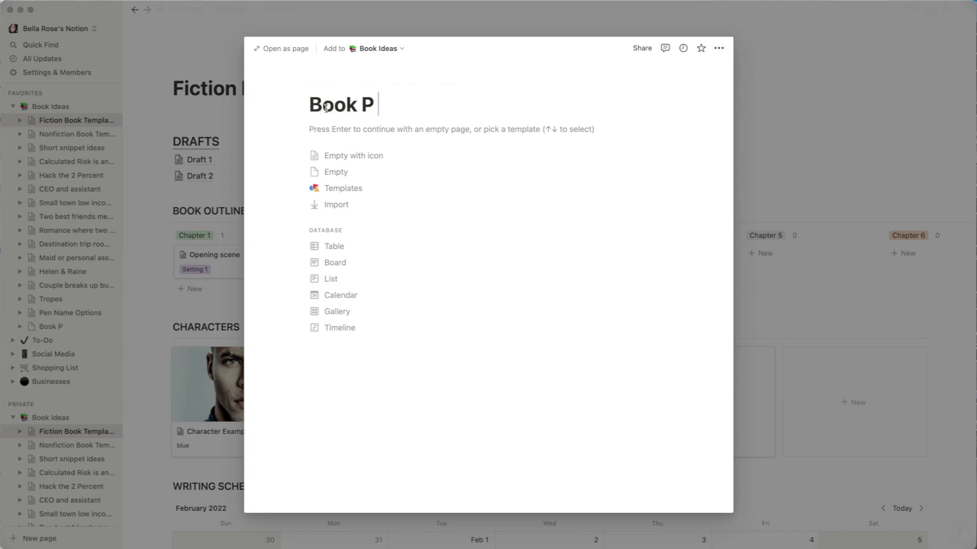
{"action": "key", "text": "BackSpace"}
{"action": "key", "text": "BackSpace"}
{"action": "key", "text": "BackSpace"}
{"action": "key", "text": "BackSpace"}
{"action": "key", "text": "BackSpace"}
{"action": "key", "text": "BackSpace"}
{"action": "type", "text": "lanner"}
{"action": "key", "text": "Return"}
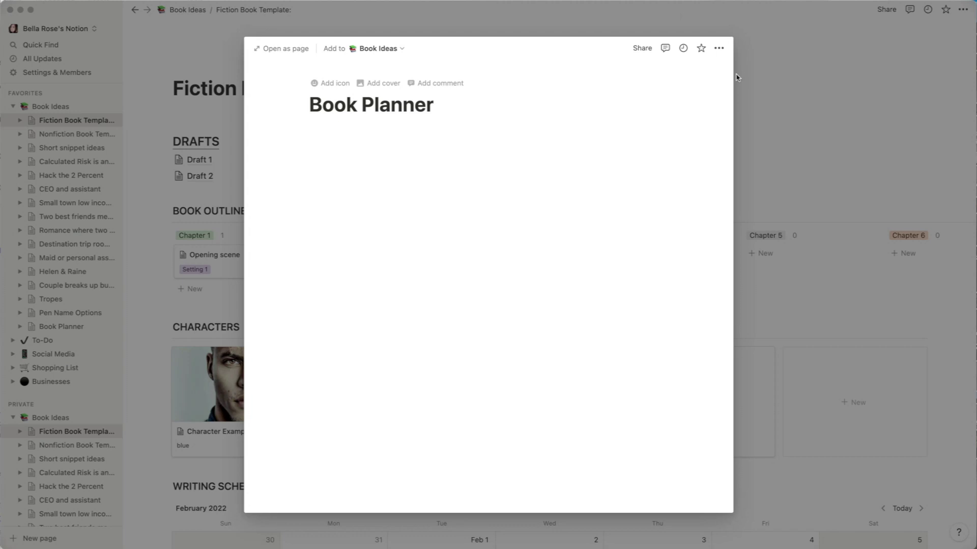
{"action": "left_click", "coordinate": [265, 49]}
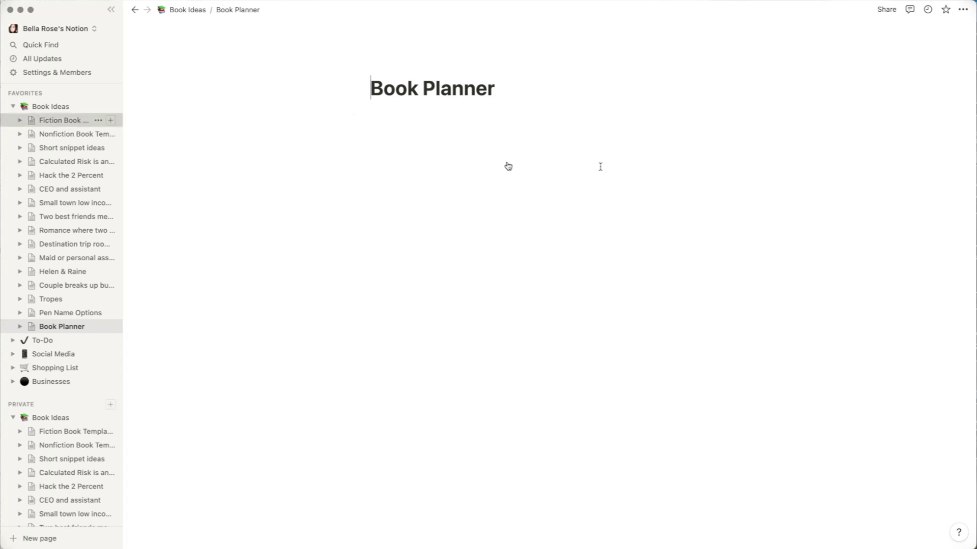
- Switch on Full width for Book Planner and place the cursor on the line below the title
{"action": "left_click", "coordinate": [59, 120]}
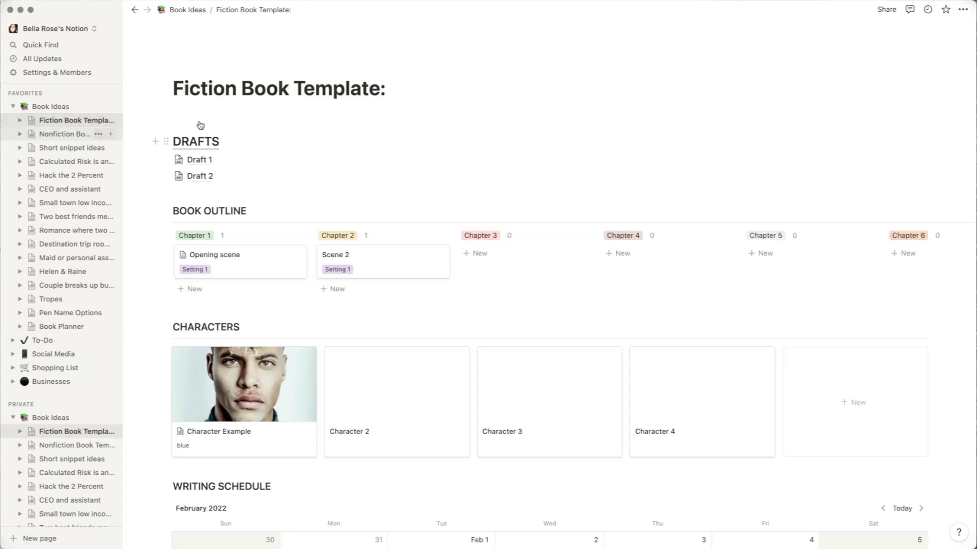
{"action": "left_click", "coordinate": [83, 328]}
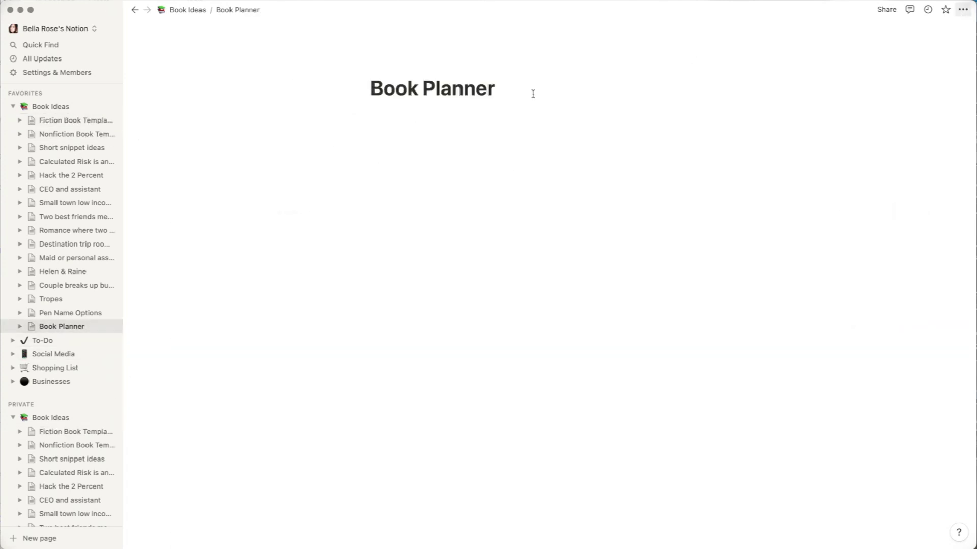
{"action": "left_click", "coordinate": [963, 11]}
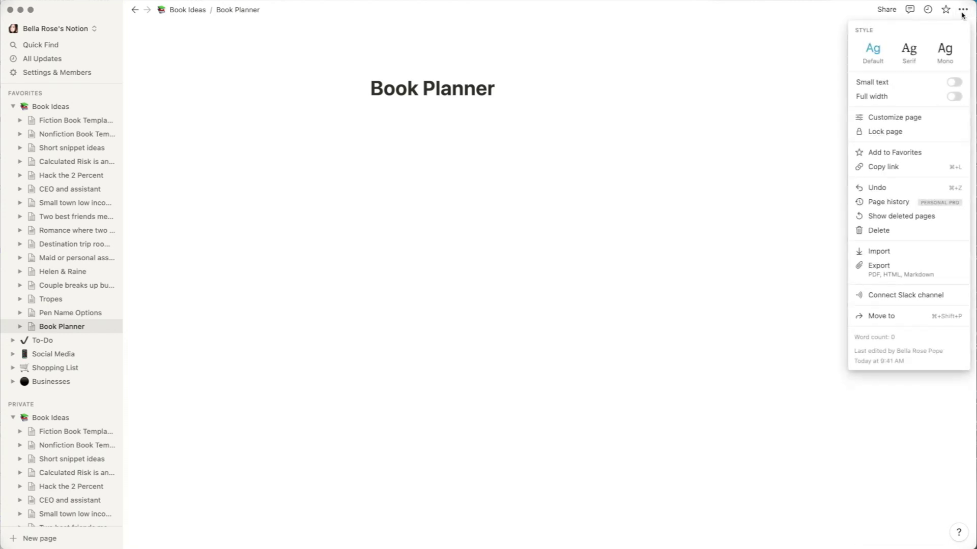
{"action": "left_click", "coordinate": [954, 98]}
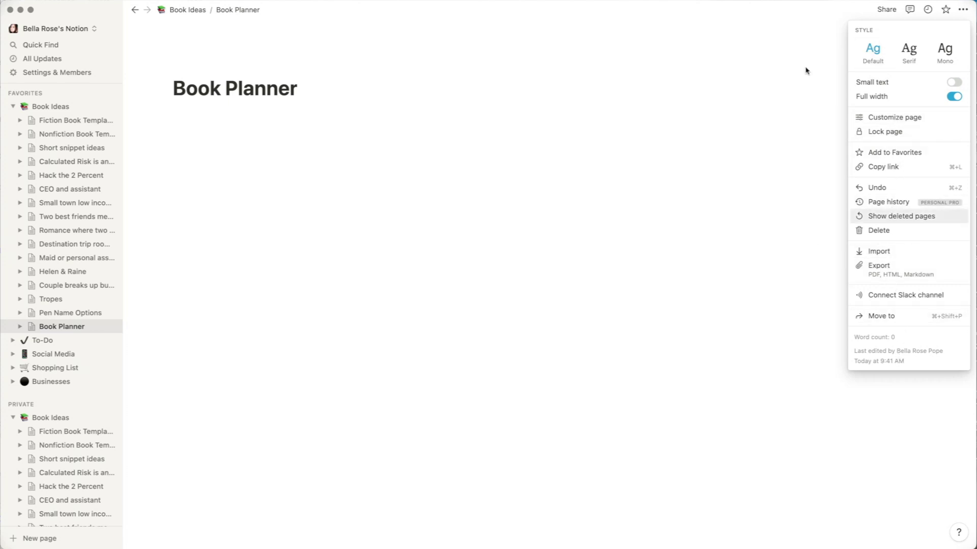
{"action": "left_click", "coordinate": [743, 244]}
{"action": "left_click", "coordinate": [261, 131]}
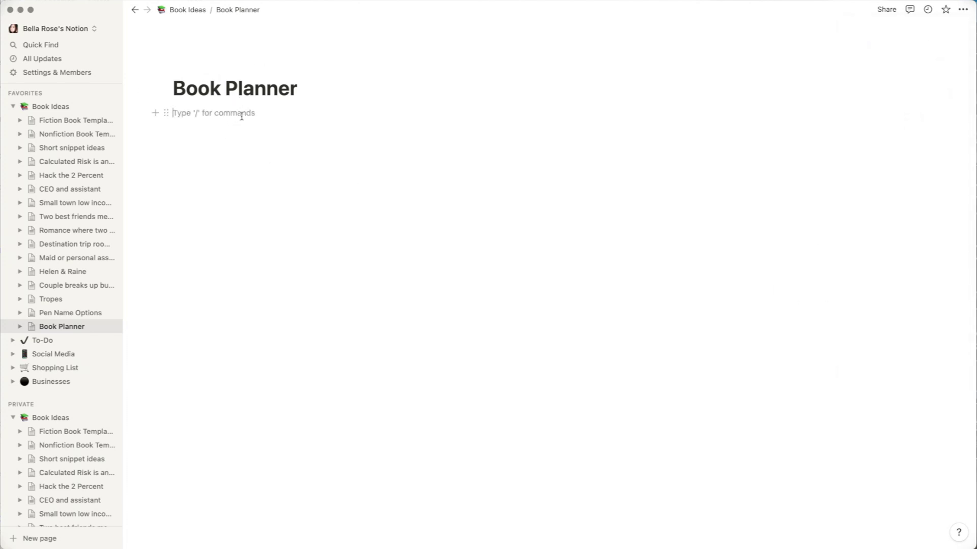
- Insert a simple table below the title with 'Characters' in its first cell
{"action": "key", "text": "Return"}
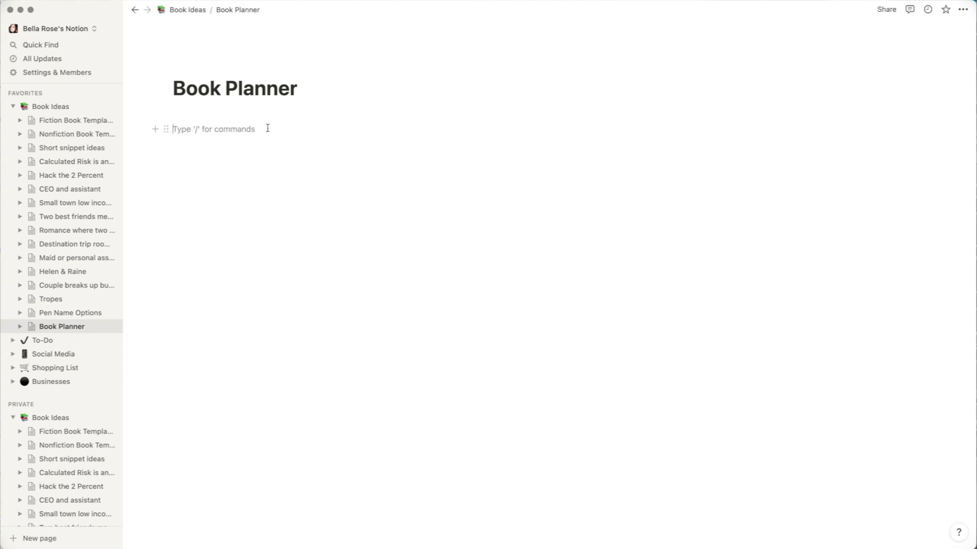
{"action": "type", "text": "/"}
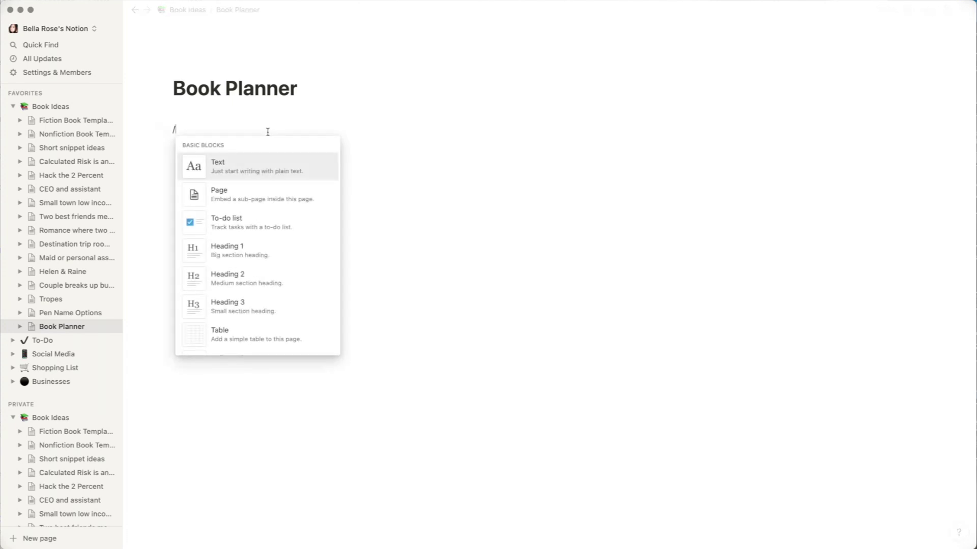
{"action": "scroll", "coordinate": [266, 183], "scroll_direction": "down", "scroll_amount": 2}
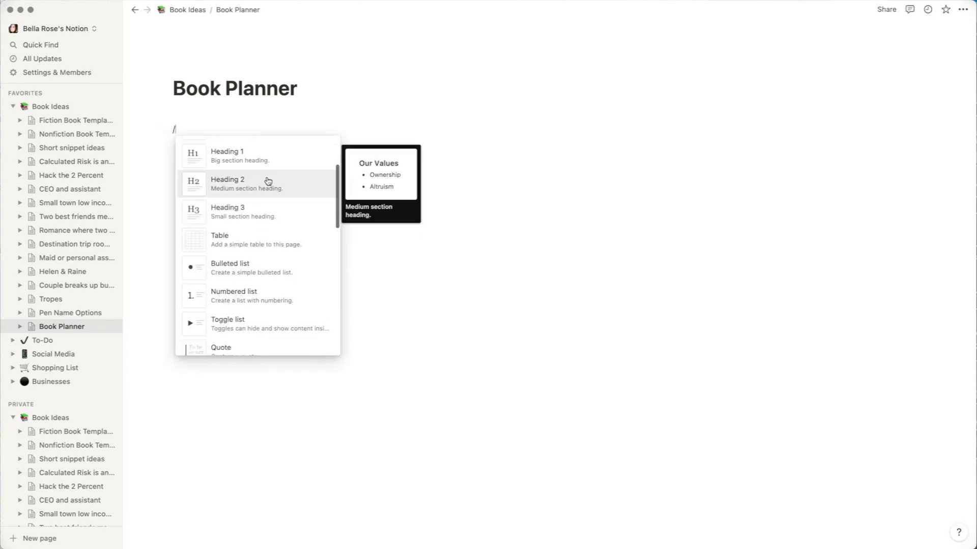
{"action": "scroll", "coordinate": [264, 179], "scroll_direction": "up", "scroll_amount": 2}
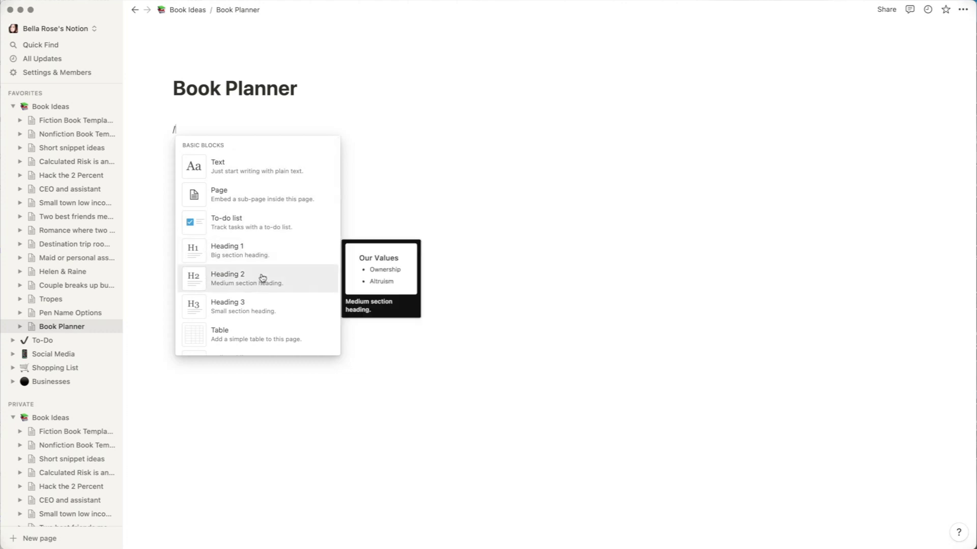
{"action": "scroll", "coordinate": [270, 267], "scroll_direction": "down", "scroll_amount": 4}
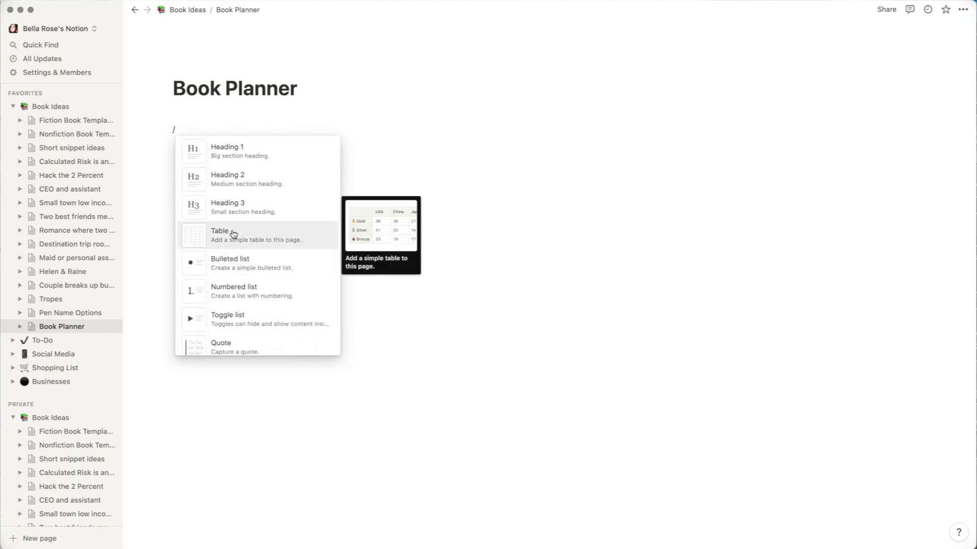
{"action": "left_click", "coordinate": [233, 233]}
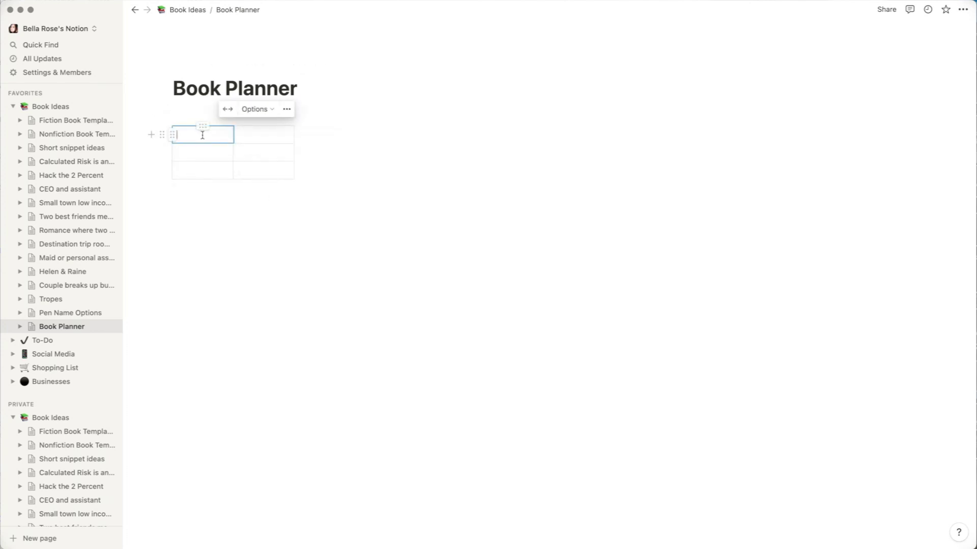
{"action": "type", "text": "Ch"}
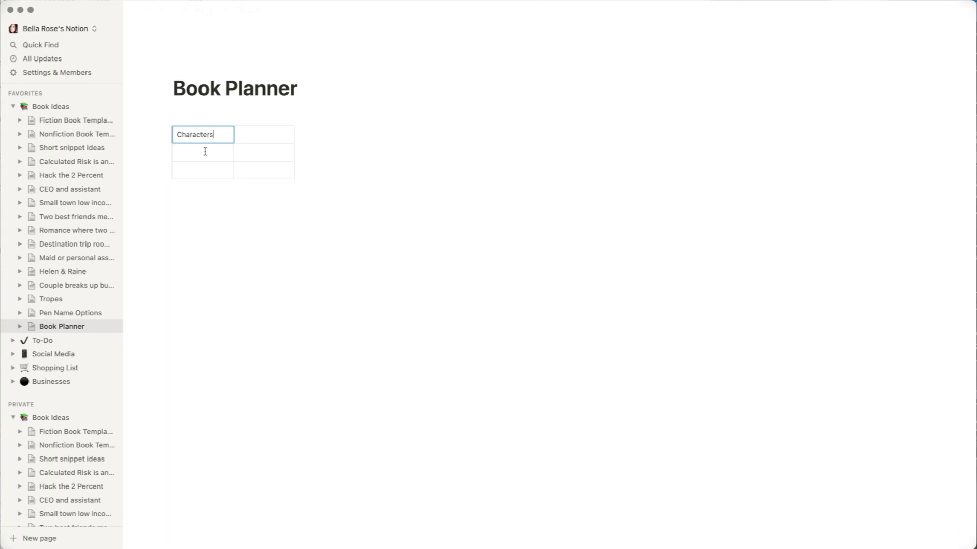
{"action": "type", "text": "aracters"}
- Expand the Characters table to five columns and add an empty line below it
{"action": "left_click", "coordinate": [270, 136]}
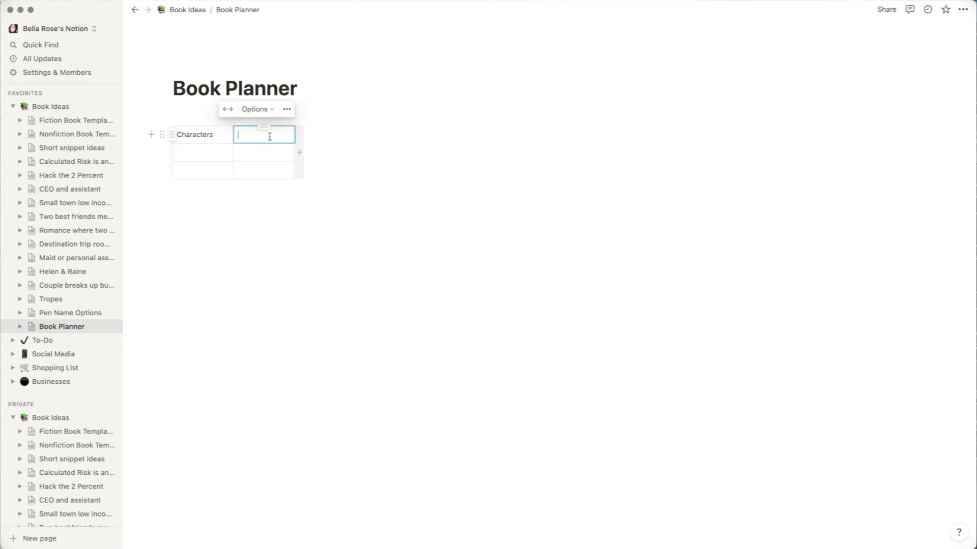
{"action": "left_click_drag", "start_coordinate": [299, 152], "coordinate": [651, 135]}
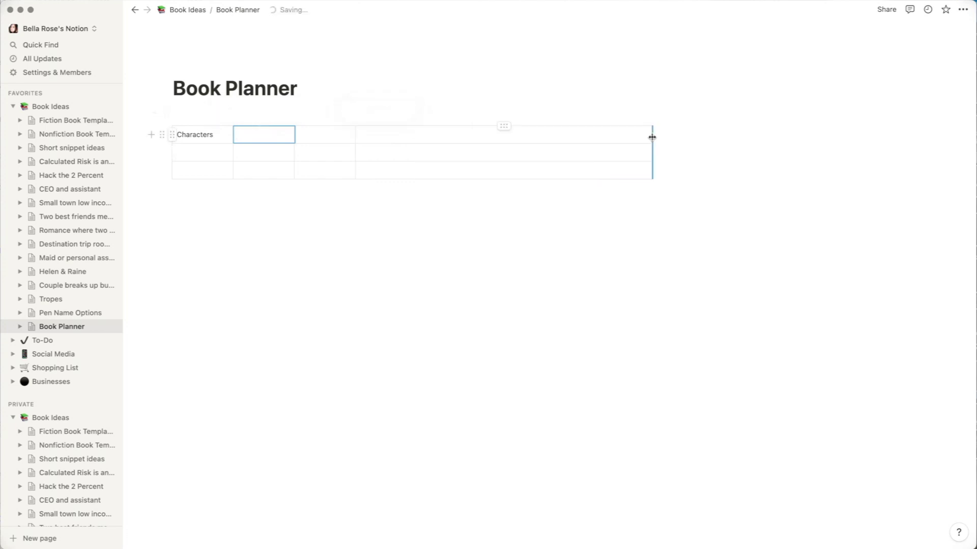
{"action": "left_click", "coordinate": [633, 166]}
{"action": "left_click", "coordinate": [658, 152]}
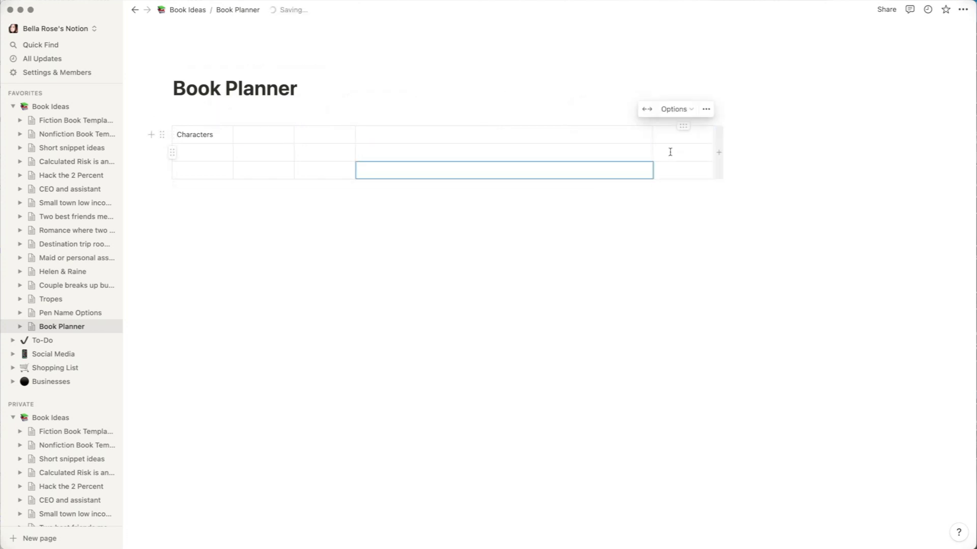
{"action": "left_click", "coordinate": [706, 110]}
{"action": "left_click", "coordinate": [275, 216]}
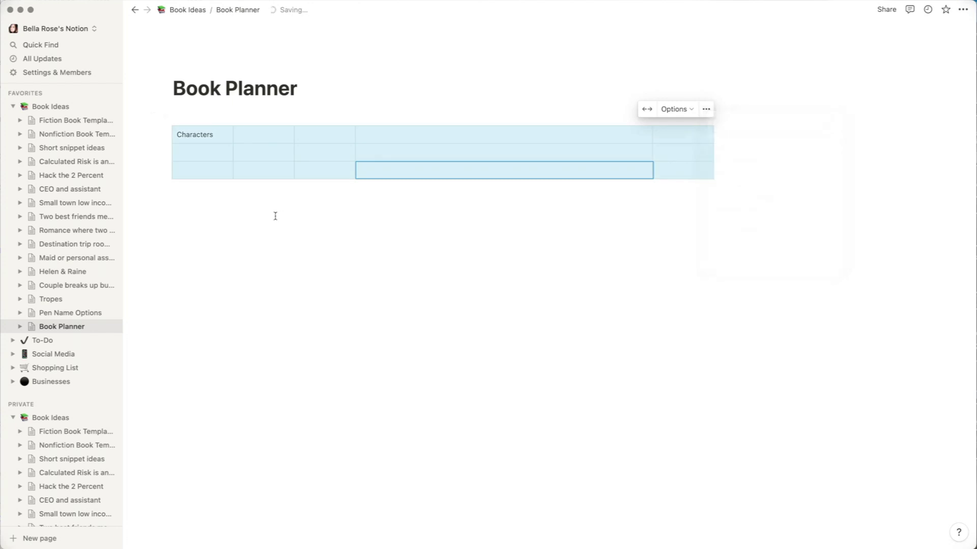
{"action": "left_click", "coordinate": [271, 217]}
{"action": "left_click", "coordinate": [204, 152]}
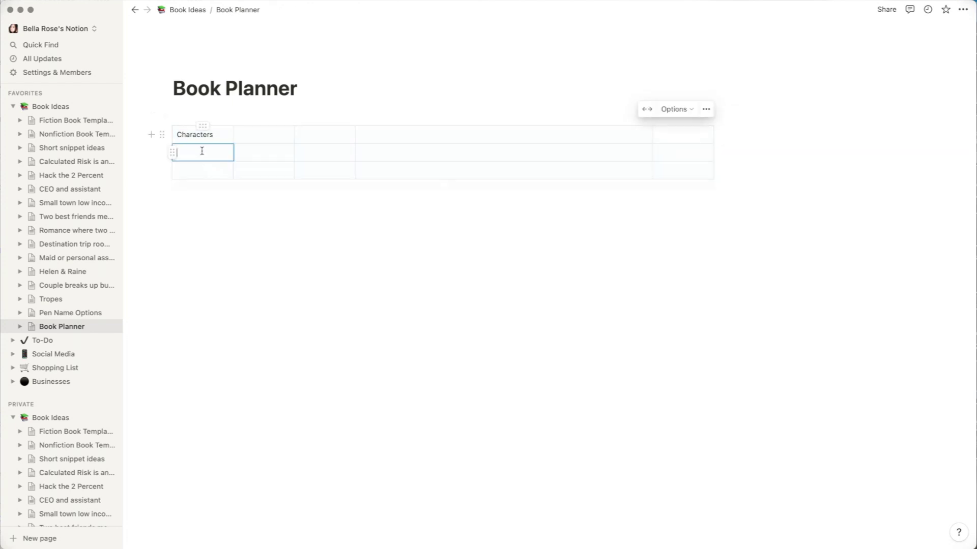
- Insert a Board database - Inline on the empty line below the Characters table
{"action": "left_click", "coordinate": [213, 213]}
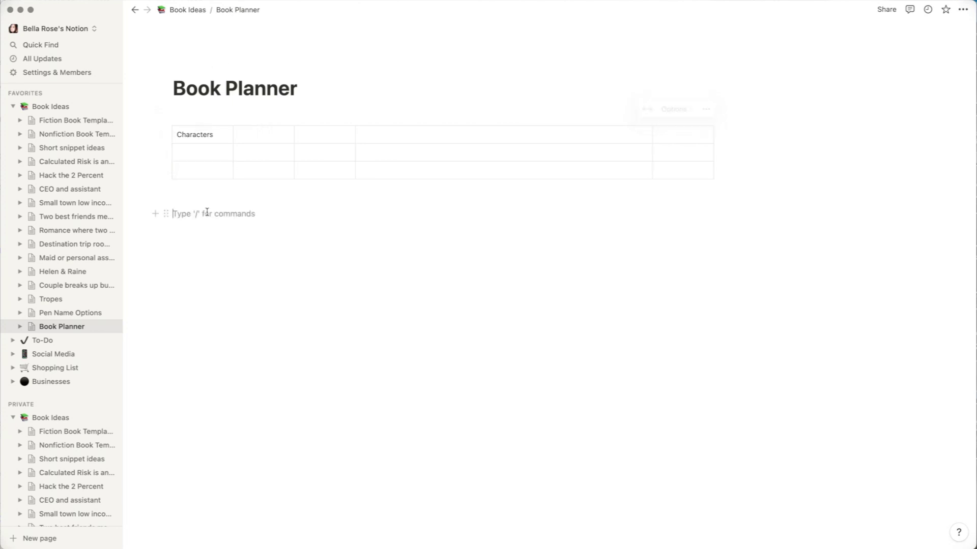
{"action": "type", "text": "/"}
{"action": "scroll", "coordinate": [257, 314], "scroll_direction": "down", "scroll_amount": 5}
{"action": "scroll", "coordinate": [258, 314], "scroll_direction": "down", "scroll_amount": 6}
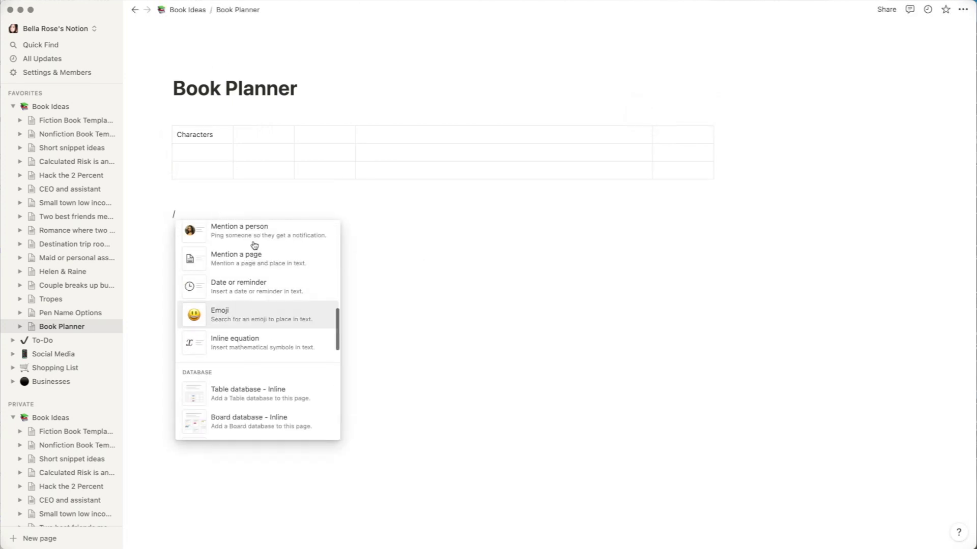
{"action": "scroll", "coordinate": [253, 292], "scroll_direction": "down", "scroll_amount": 2}
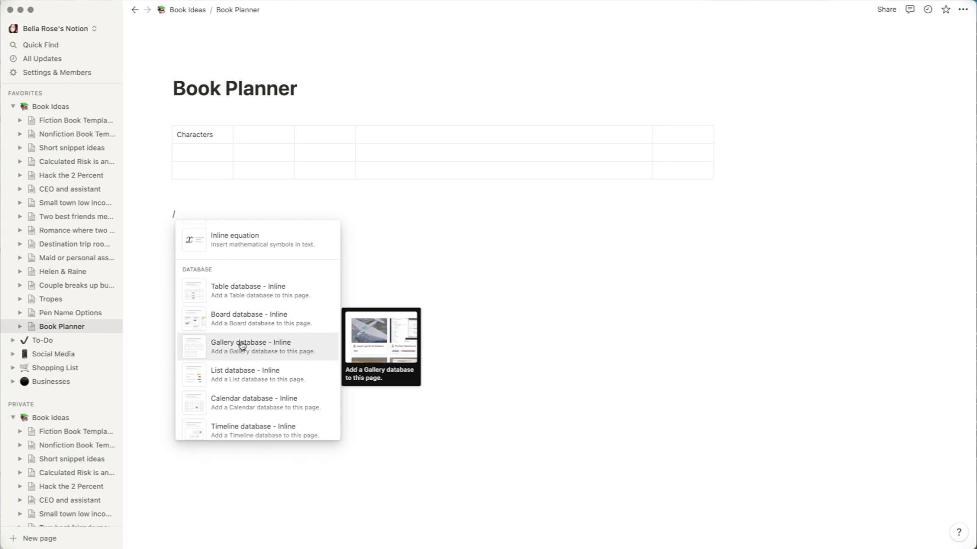
{"action": "scroll", "coordinate": [242, 346], "scroll_direction": "down", "scroll_amount": 3}
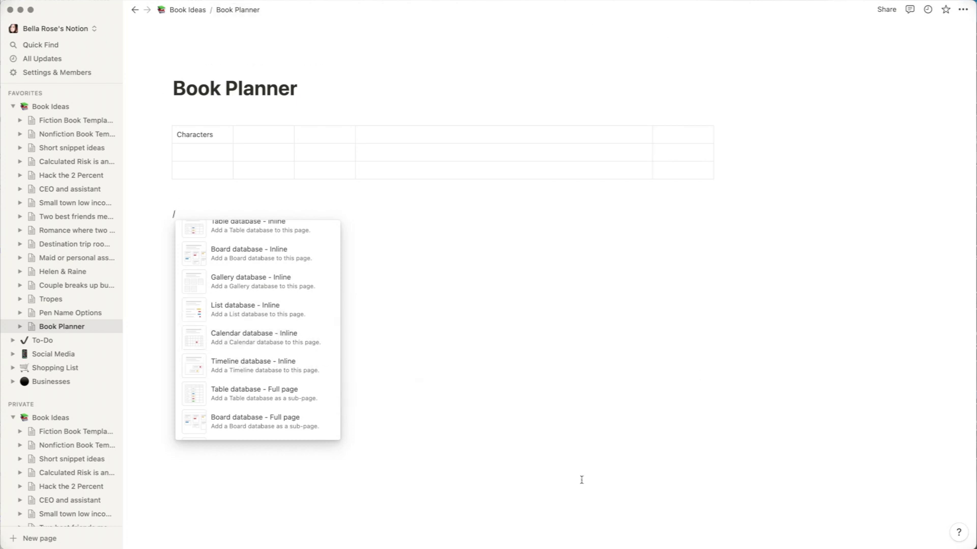
{"action": "scroll", "coordinate": [259, 354], "scroll_direction": "down", "scroll_amount": 2}
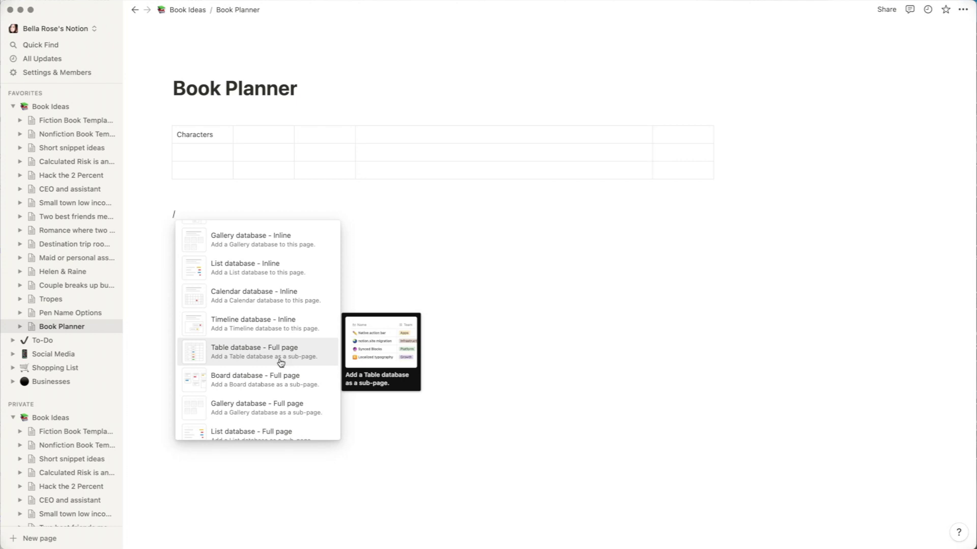
{"action": "scroll", "coordinate": [214, 299], "scroll_direction": "up", "scroll_amount": 6}
{"action": "scroll", "coordinate": [239, 299], "scroll_direction": "down", "scroll_amount": 3}
{"action": "scroll", "coordinate": [247, 301], "scroll_direction": "down", "scroll_amount": 2}
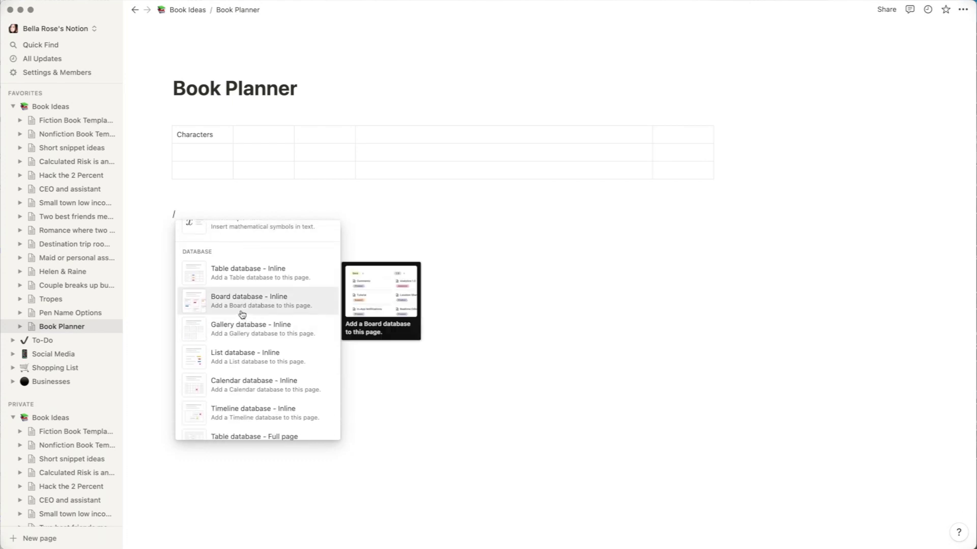
{"action": "left_click", "coordinate": [238, 305]}
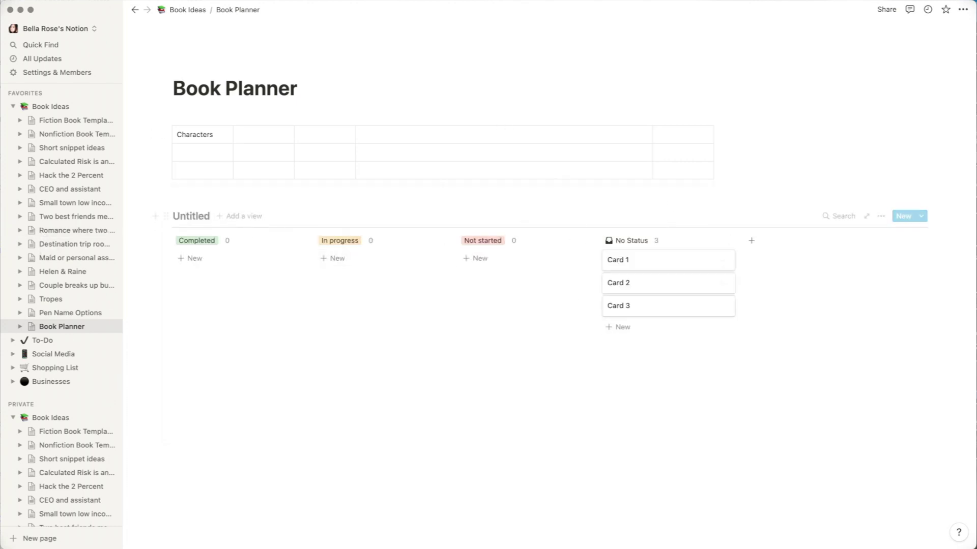
- Title the board 'Book 1' and rename the Completed group to 'Chapter'
{"action": "left_click", "coordinate": [184, 218]}
{"action": "type", "text": "Book 1"}
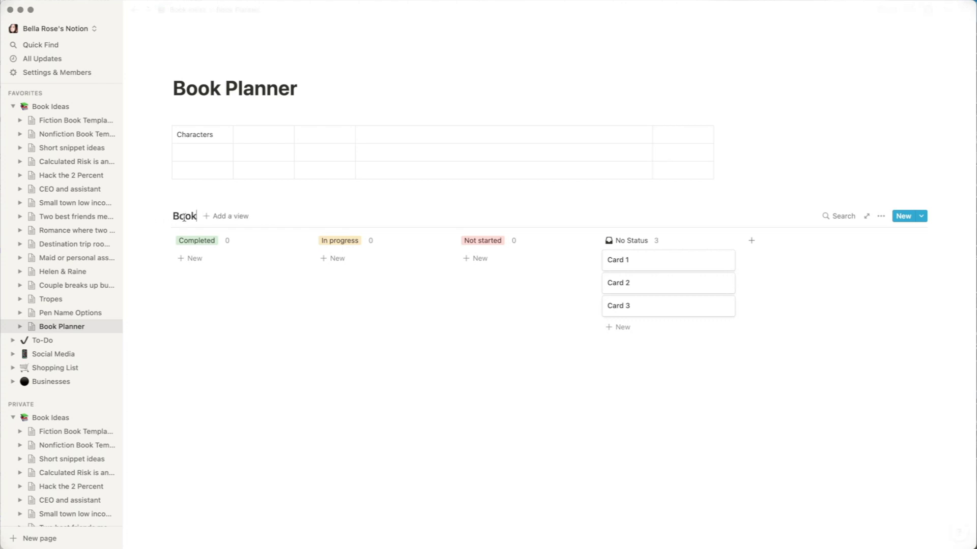
{"action": "left_click", "coordinate": [193, 259]}
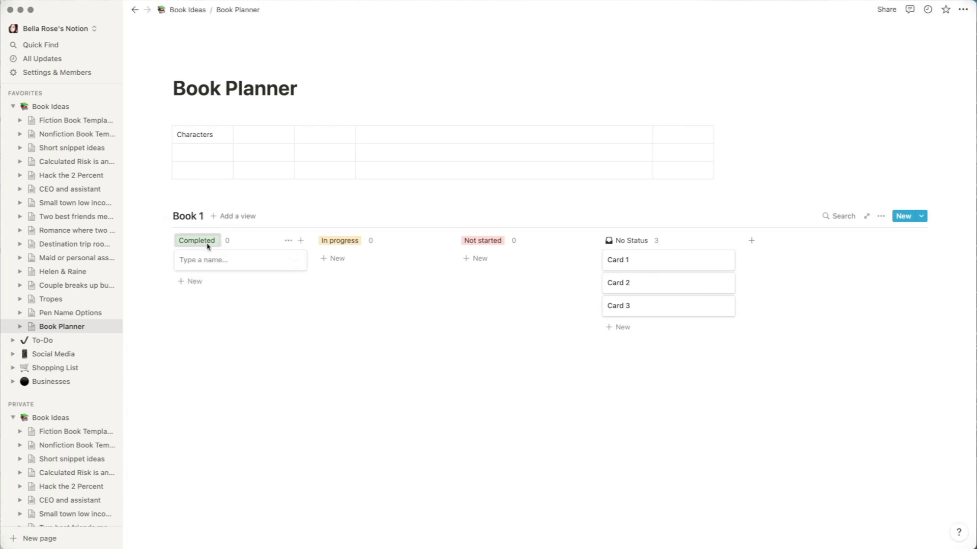
{"action": "left_click", "coordinate": [207, 243]}
{"action": "type", "text": "Chapter"}
{"action": "key", "text": "Return"}
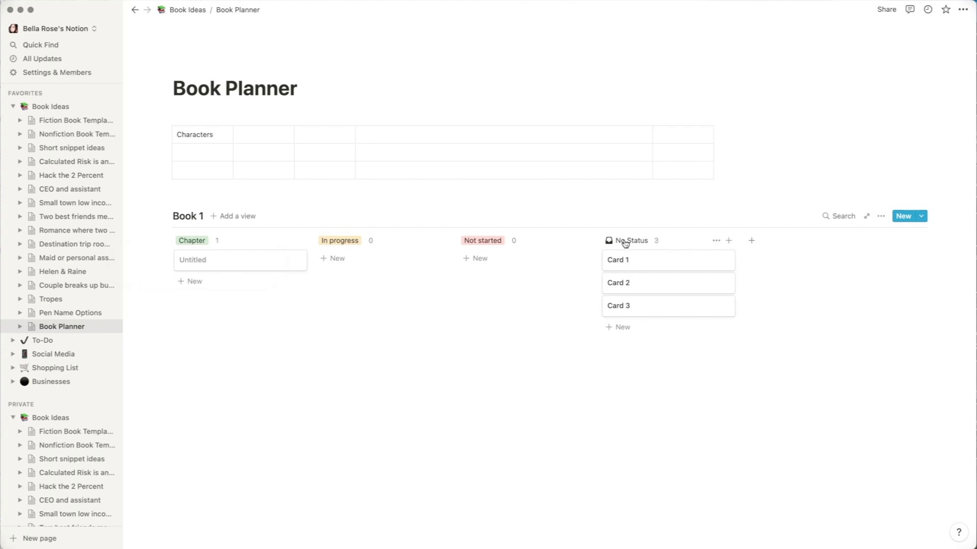
{"action": "key", "text": "Escape"}
- Hide the No Status group on the board
{"action": "key", "text": "Escape"}
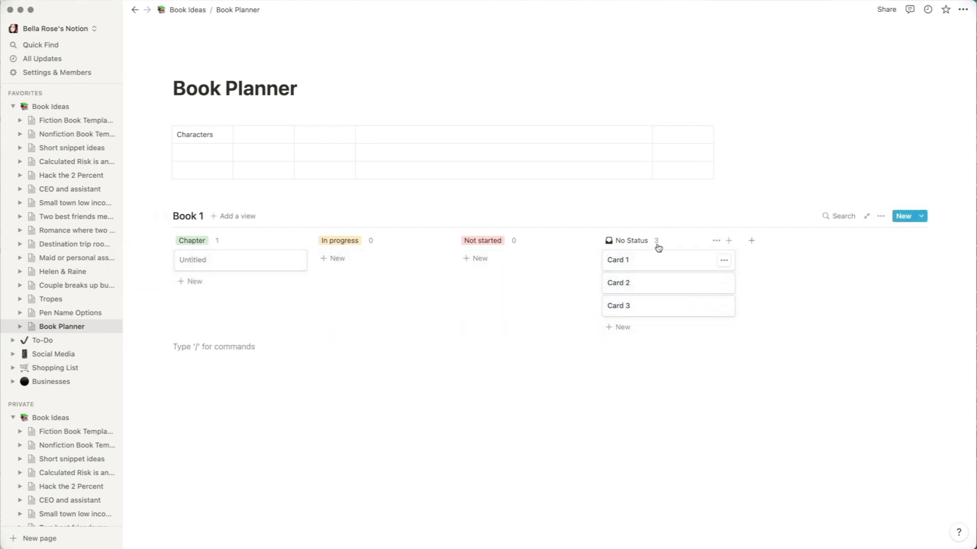
{"action": "mouse_move", "coordinate": [635, 243]}
{"action": "key", "text": "Escape"}
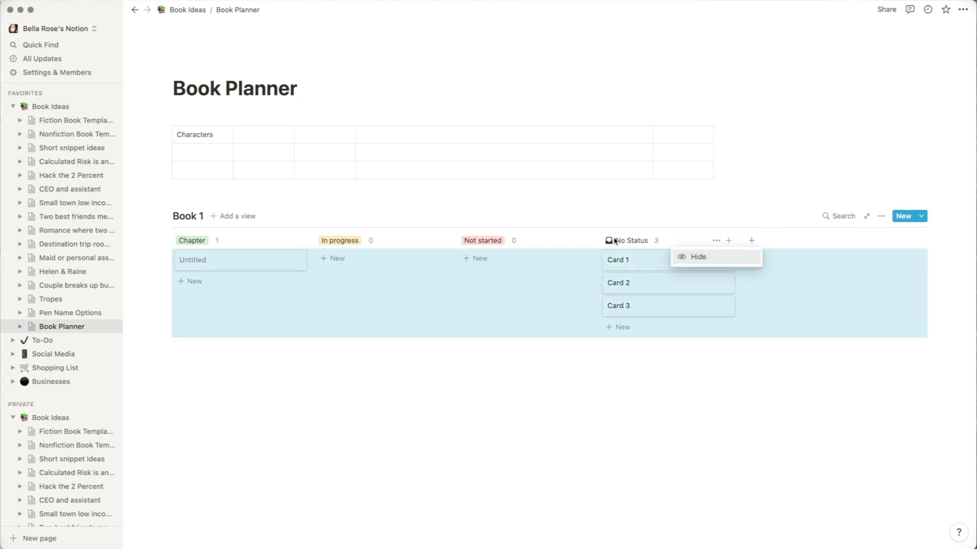
{"action": "key", "text": "Escape"}
{"action": "left_click", "coordinate": [717, 241]}
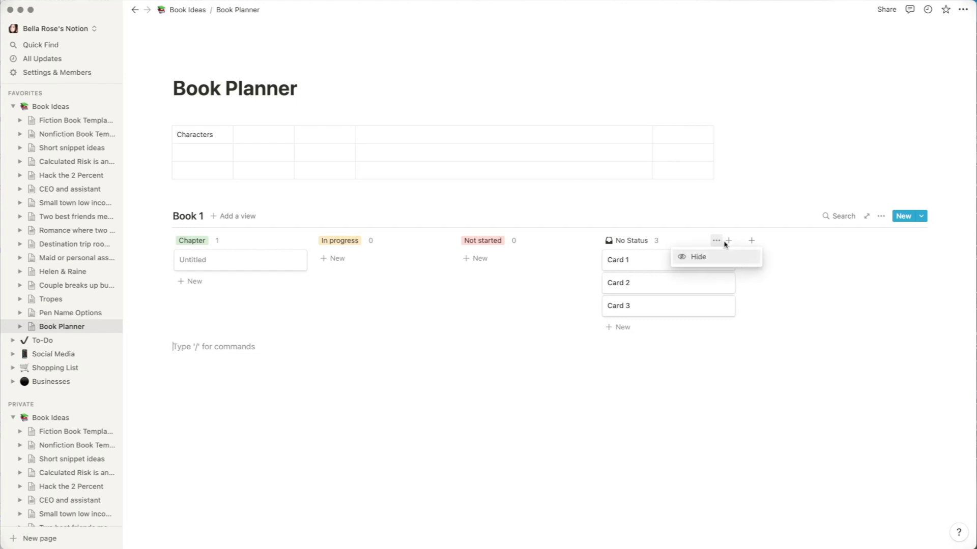
{"action": "left_click", "coordinate": [719, 257]}
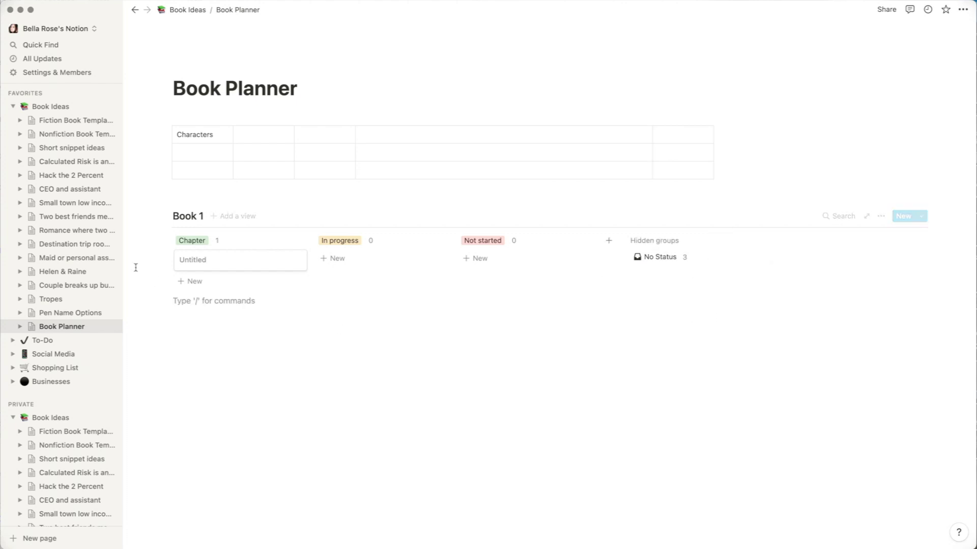
- Rename the In progress and Not started groups to 'Chapter 2' and 'Chapter 3'
{"action": "left_click", "coordinate": [354, 241]}
{"action": "left_click", "coordinate": [353, 242]}
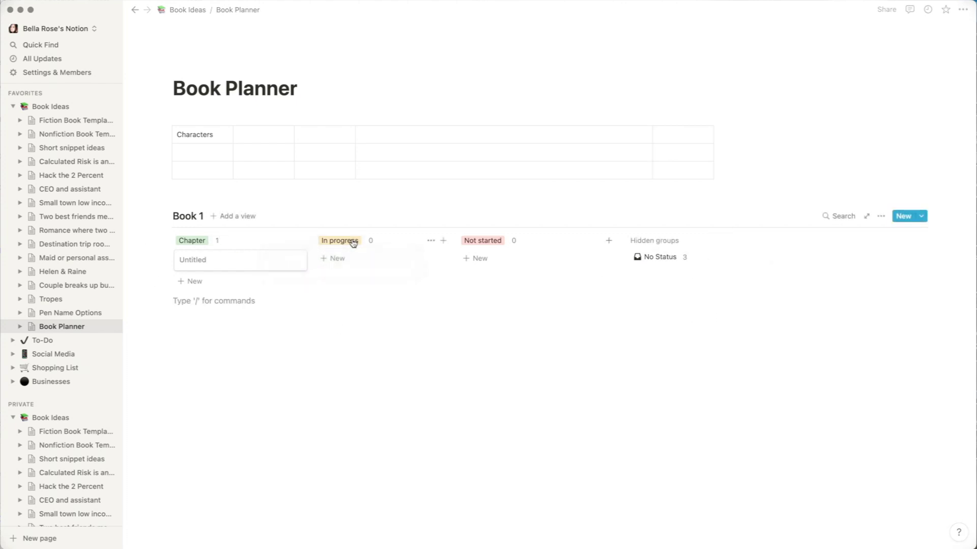
{"action": "left_click", "coordinate": [335, 238]}
{"action": "type", "text": "Chap"}
{"action": "key", "text": "Return"}
{"action": "left_click", "coordinate": [482, 242]}
{"action": "type", "text": "Cghapte"}
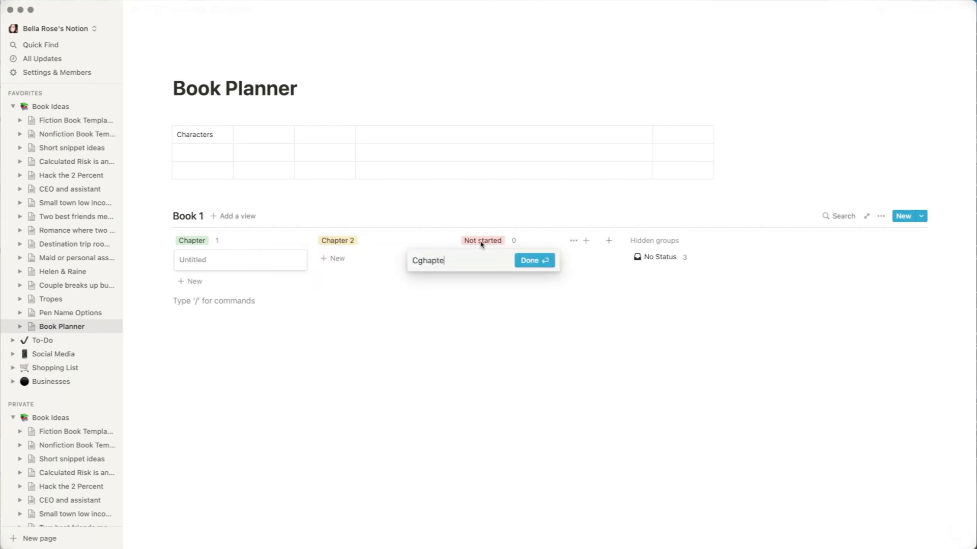
{"action": "type", "text": "r 3"}
{"action": "key", "text": "Return"}
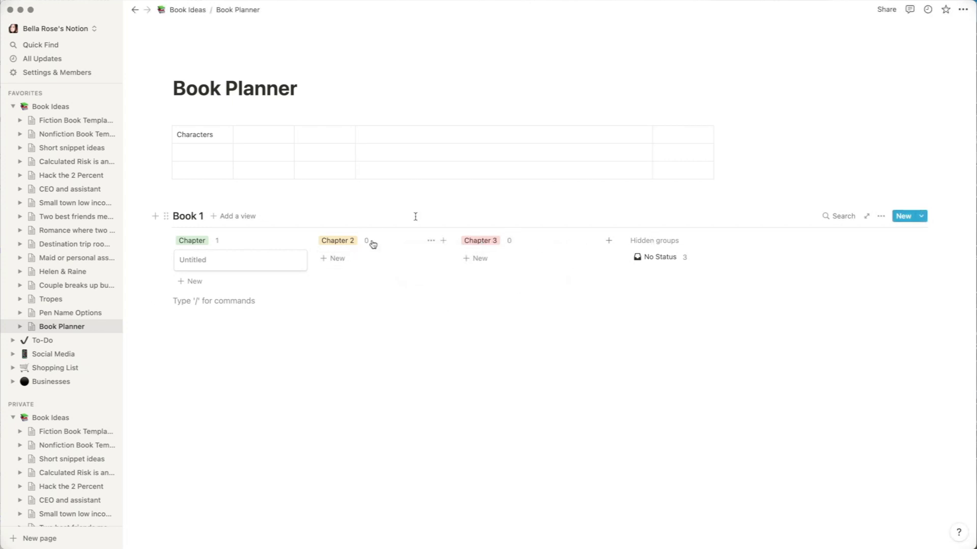
- Add three new groups named 'Chapter 4', 'Chapter5' and 'Chapter 6'
{"action": "left_click", "coordinate": [610, 241]}
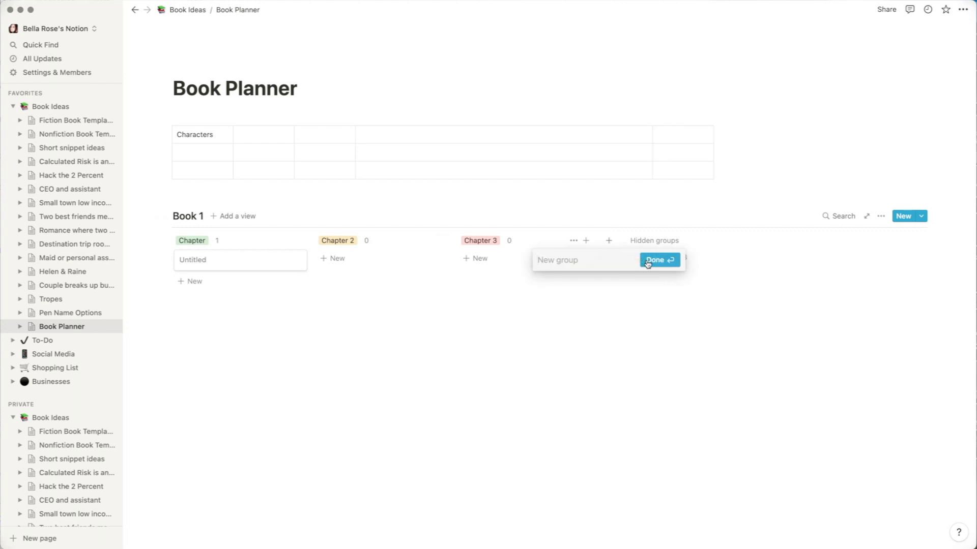
{"action": "type", "text": "er 4"}
{"action": "key", "text": "Return"}
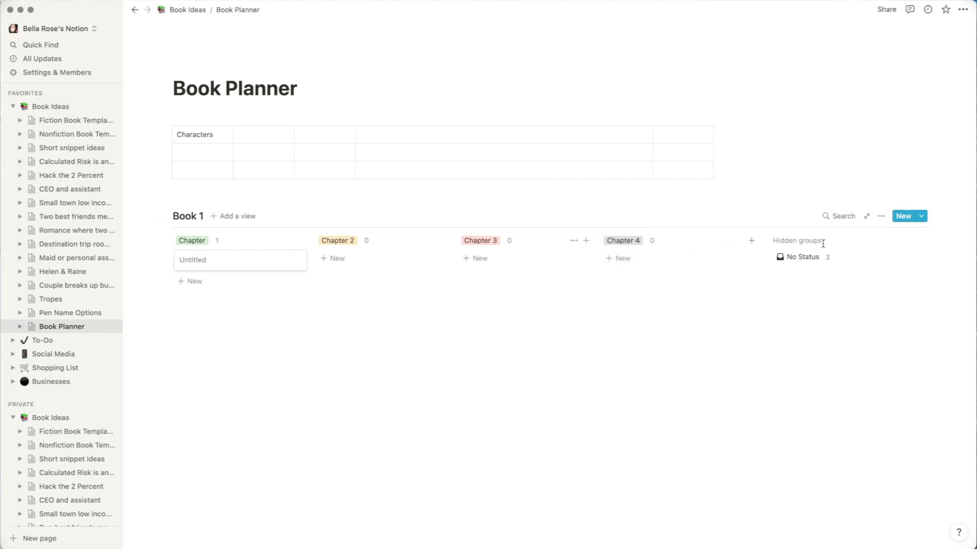
{"action": "left_click", "coordinate": [756, 241]}
{"action": "type", "text": "Cha"}
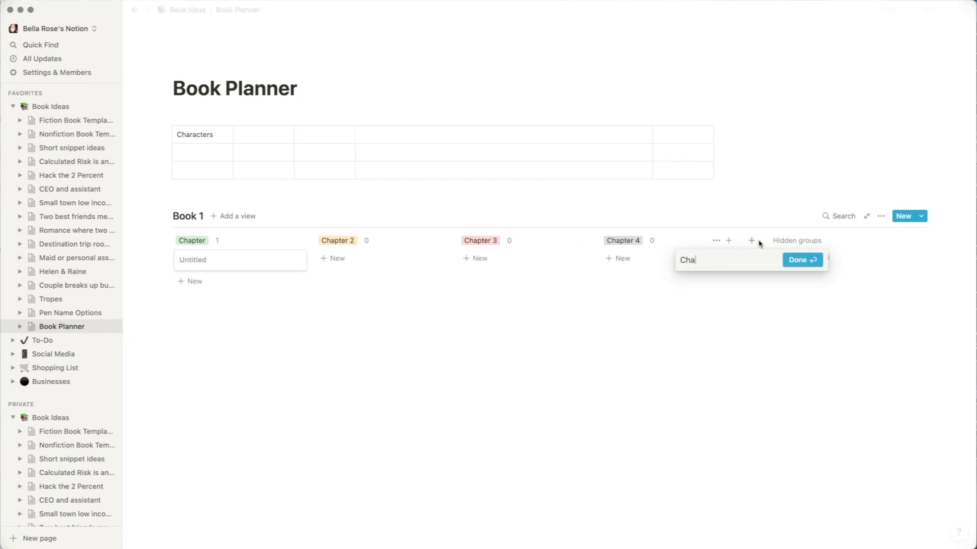
{"action": "type", "text": "pter5"}
{"action": "key", "text": "Return"}
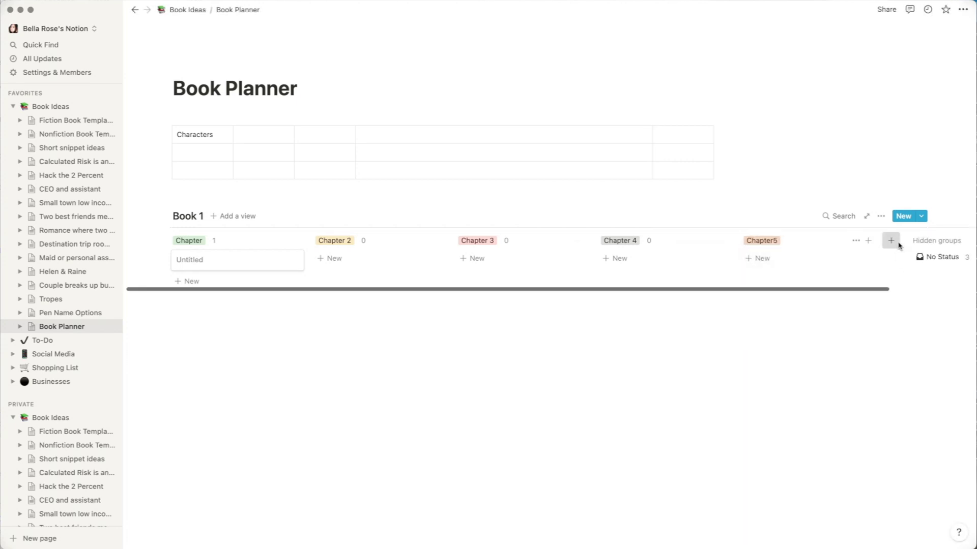
{"action": "type", "text": "Chapter 6"}
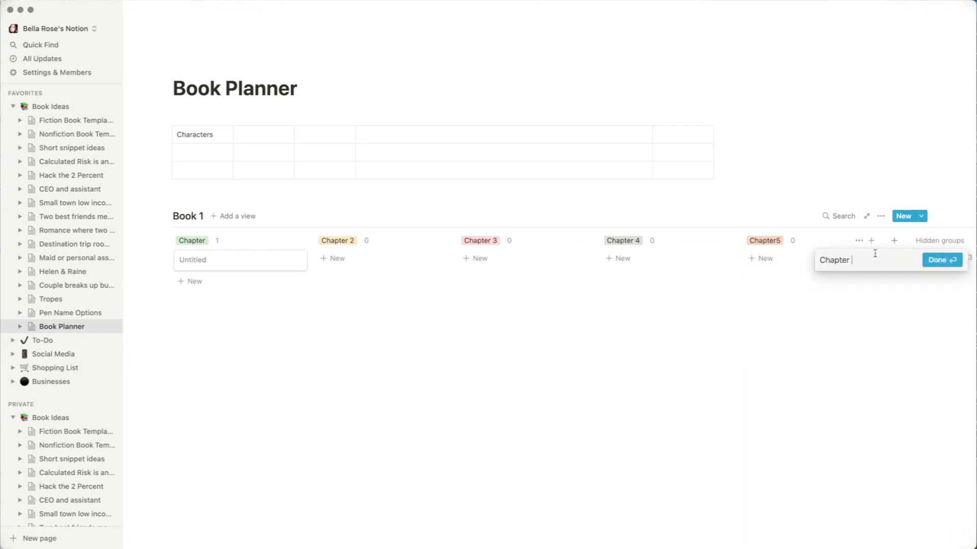
{"action": "key", "text": "Return"}
{"action": "scroll", "coordinate": [875, 249], "scroll_direction": "right", "scroll_amount": 5}
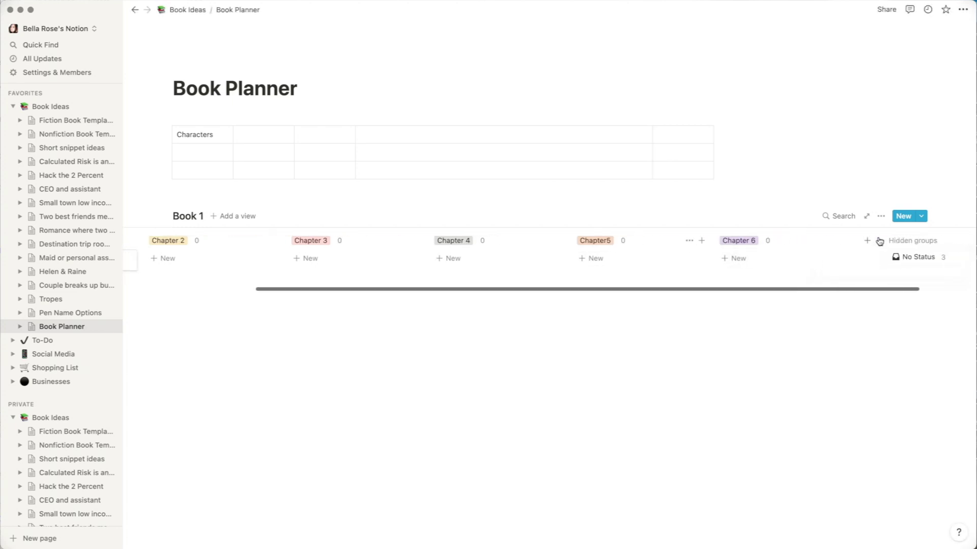
{"action": "scroll", "coordinate": [331, 308], "scroll_direction": "left", "scroll_amount": 5}
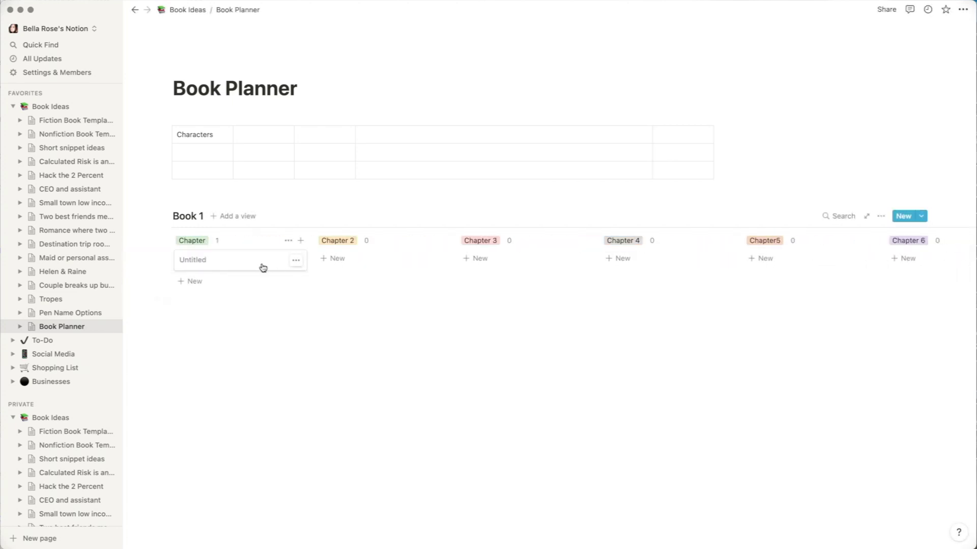
{"action": "scroll", "coordinate": [219, 270], "scroll_direction": "right", "scroll_amount": 1}
- Title the first chapter card 'Topics / Scenes' and rename its Assign property to Setting
{"action": "left_click", "coordinate": [229, 265]}
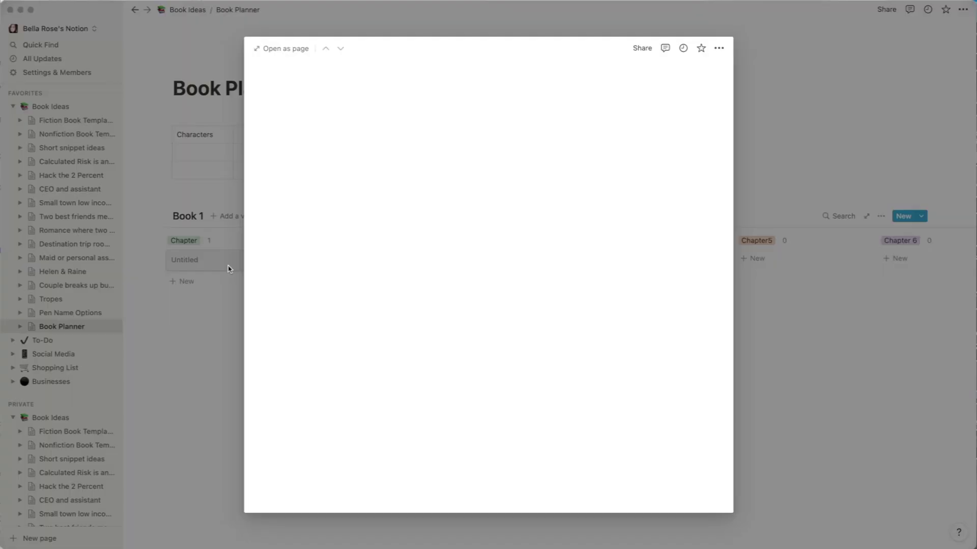
{"action": "type", "text": "Top"}
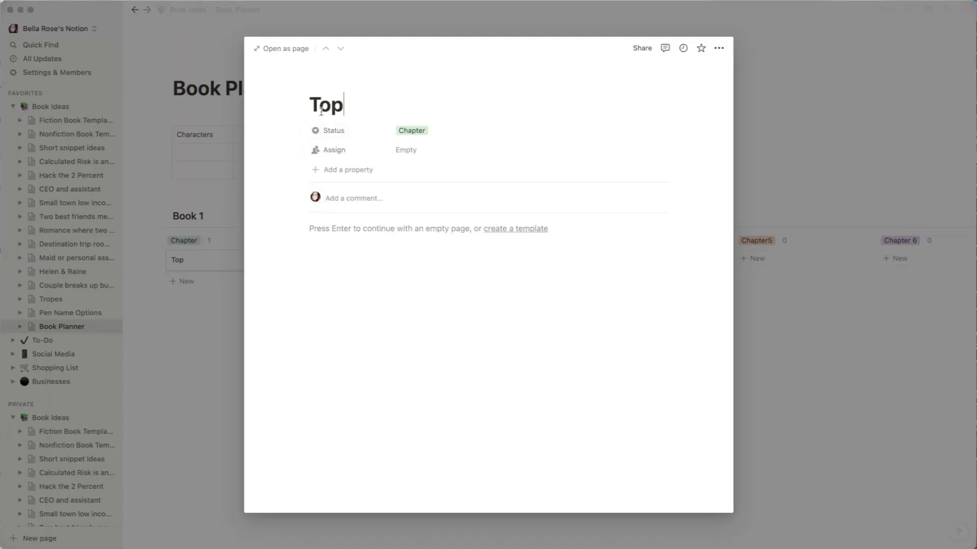
{"action": "type", "text": "ics / Scenes"}
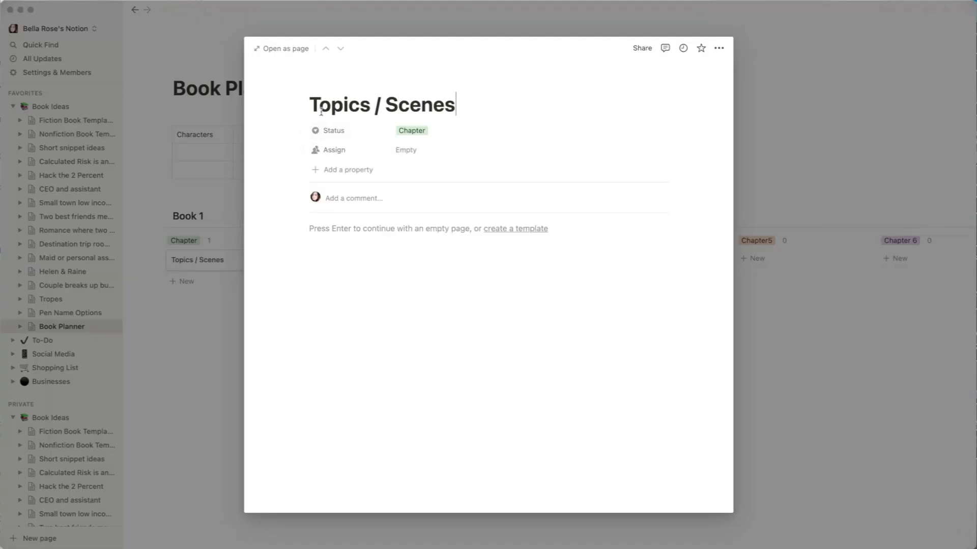
{"action": "left_click", "coordinate": [365, 149]}
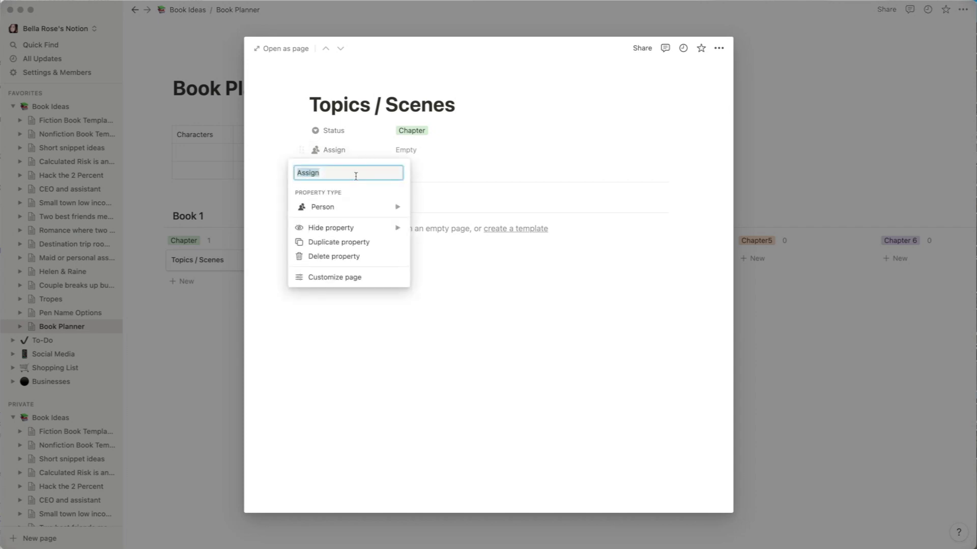
{"action": "type", "text": "Sc"}
{"action": "key", "text": "BackSpace"}
{"action": "key", "text": "BackSpace"}
{"action": "type", "text": "Loc"}
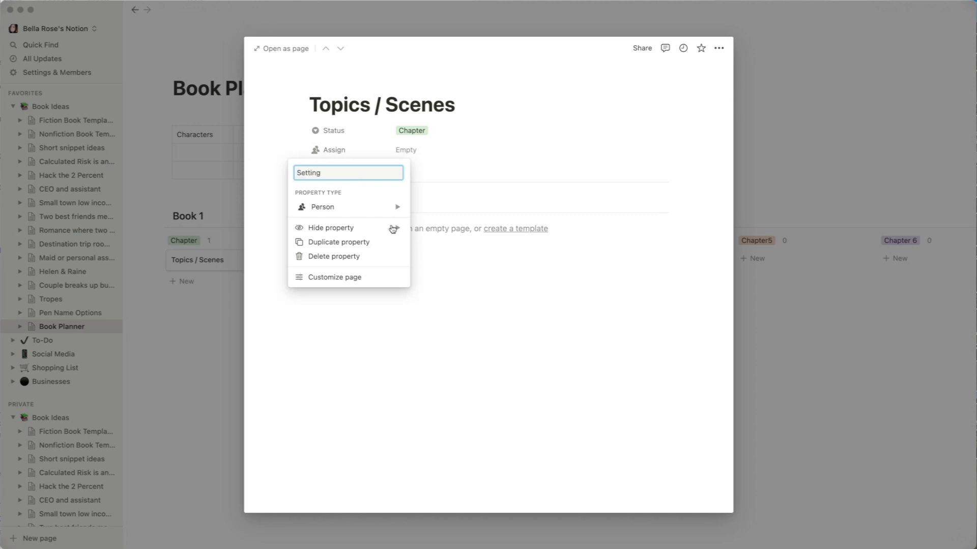
{"action": "mouse_move", "coordinate": [338, 210]}
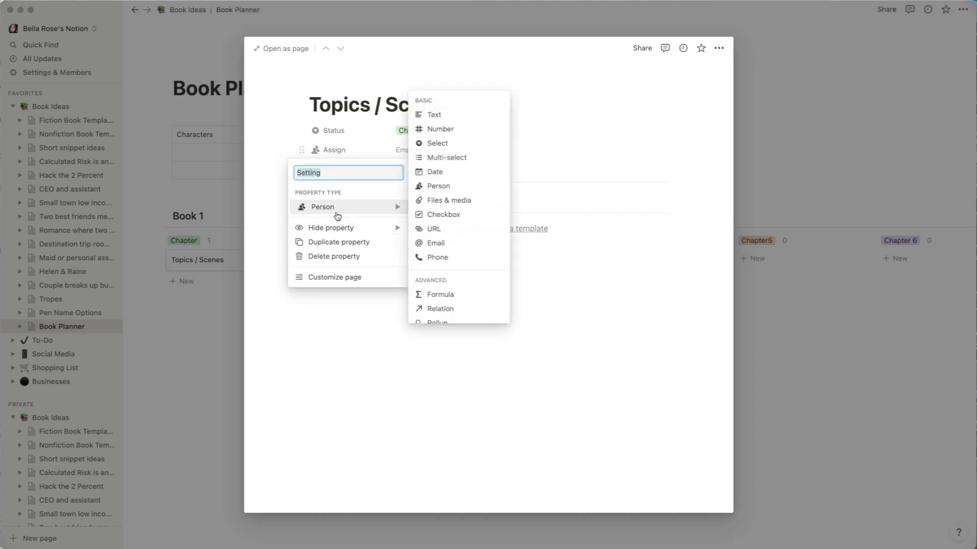
- Change the Setting property to a Select type
{"action": "left_click", "coordinate": [452, 144]}
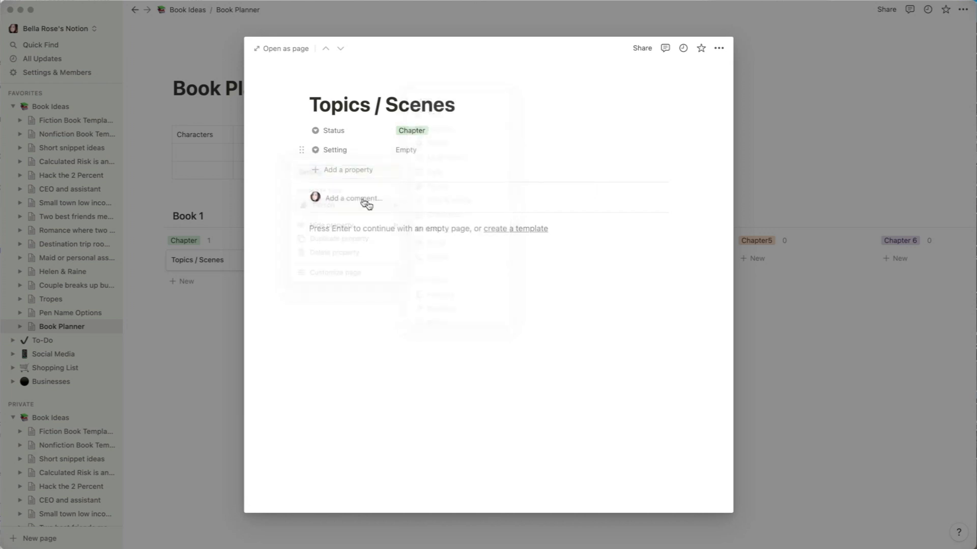
{"action": "left_click", "coordinate": [407, 150]}
{"action": "type", "text": "Palac"}
{"action": "key", "text": "Escape"}
{"action": "key", "text": "Up"}
{"action": "key", "text": "Return"}
{"action": "type", "text": "Palac"}
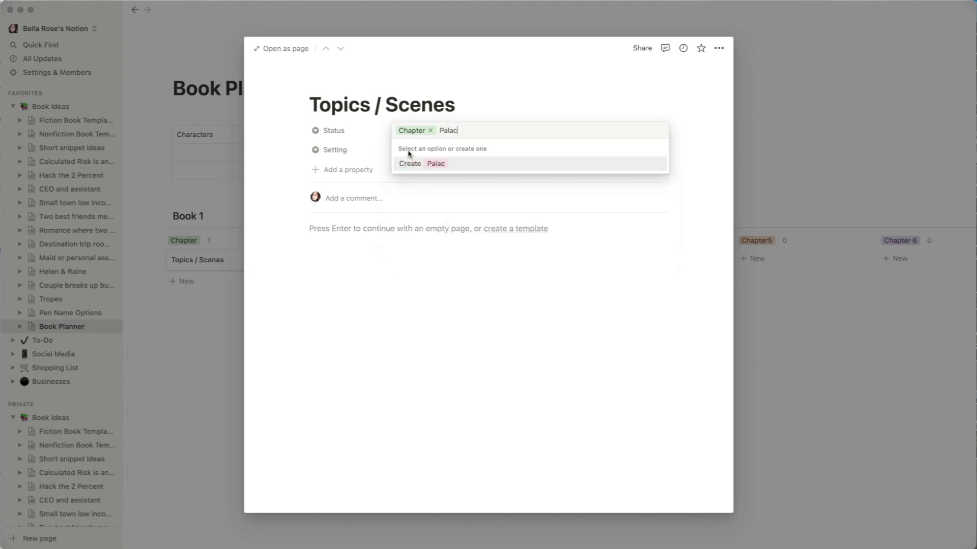
{"action": "key", "text": "Escape"}
{"action": "left_click", "coordinate": [408, 151]}
{"action": "key", "text": "Escape"}
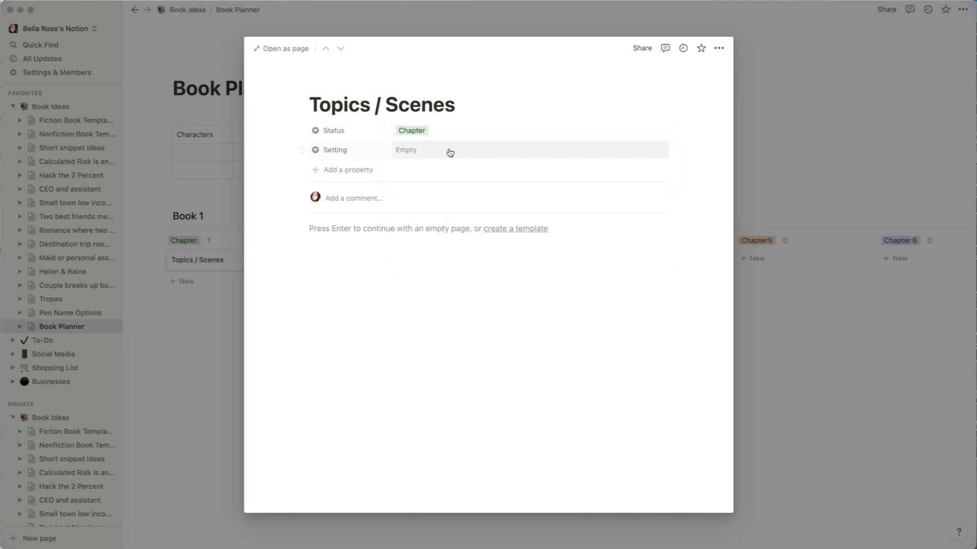
{"action": "key", "text": "Up"}
{"action": "key", "text": "Return"}
{"action": "key", "text": "Escape"}
- Create Garden and Palace Setting options, set the card to Garden, and close it
{"action": "left_click", "coordinate": [462, 144]}
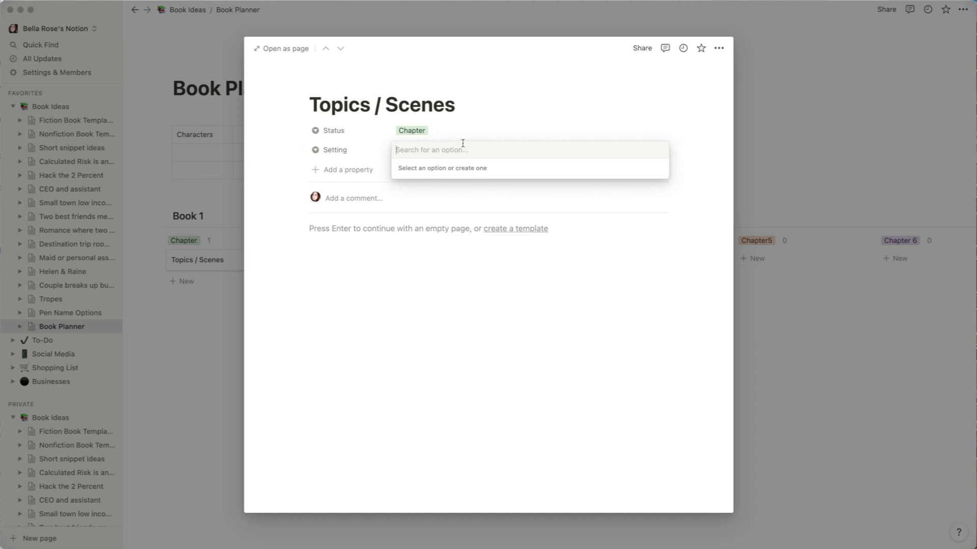
{"action": "type", "text": "Garden"}
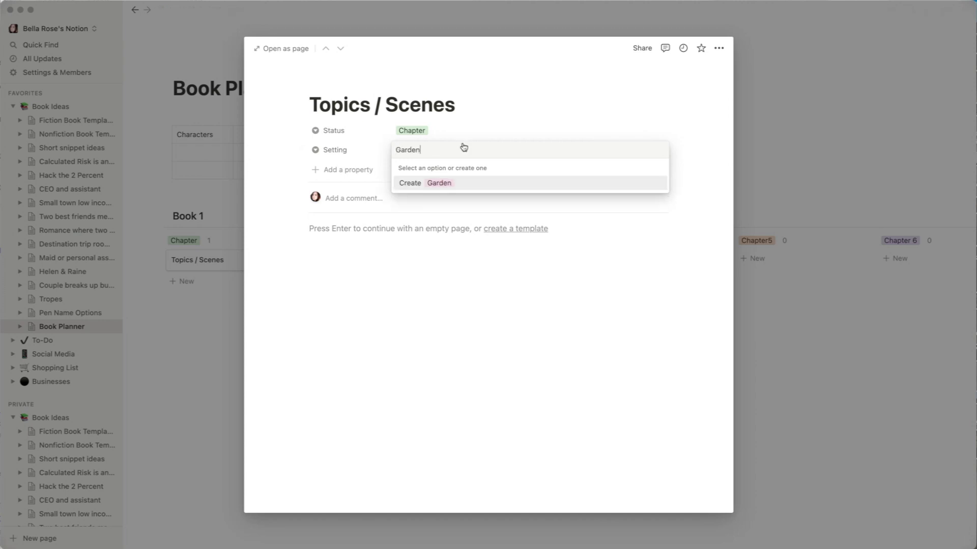
{"action": "key", "text": "Return"}
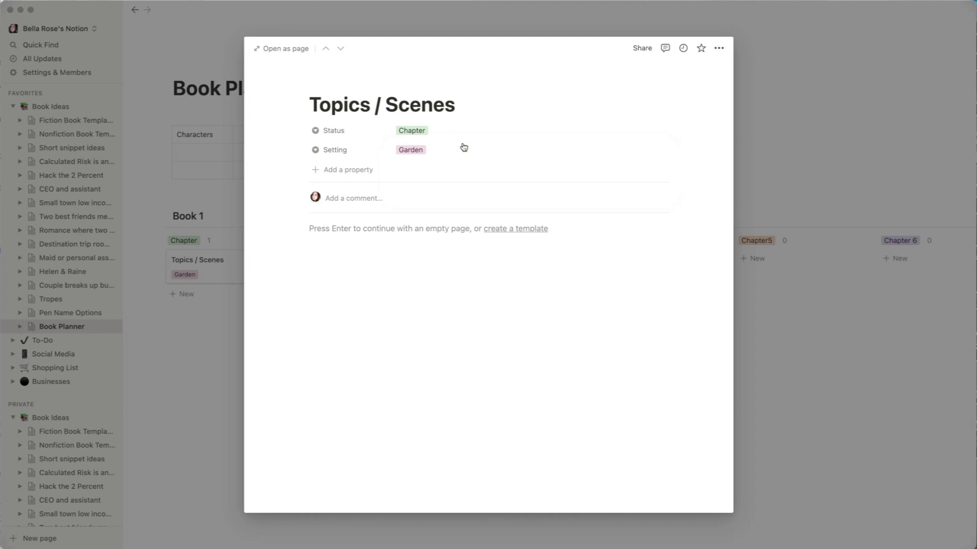
{"action": "left_click", "coordinate": [468, 150]}
{"action": "type", "text": "Palace"}
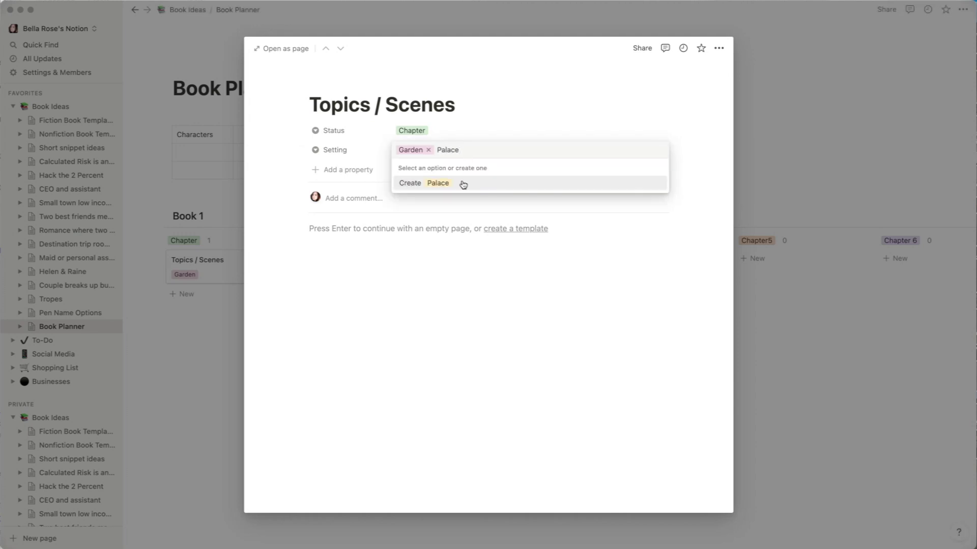
{"action": "left_click", "coordinate": [462, 184]}
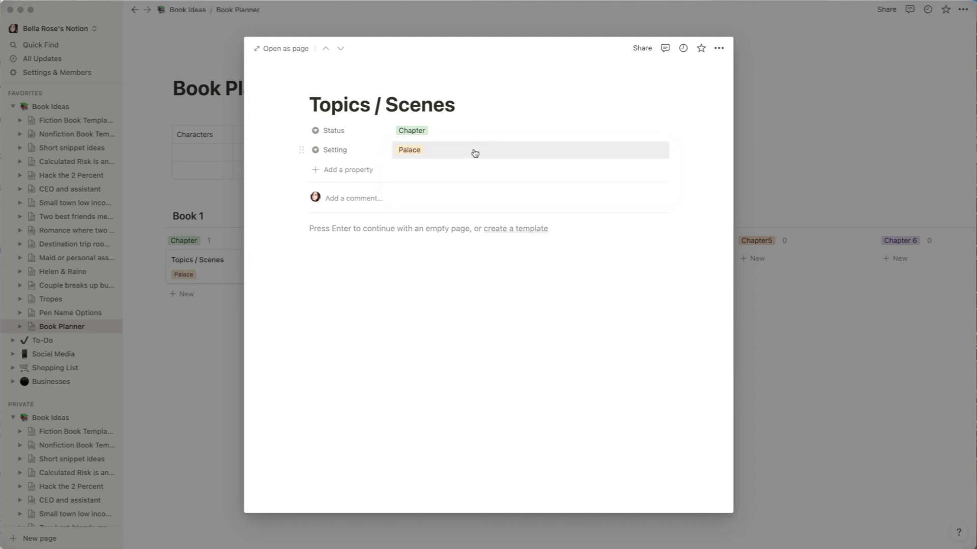
{"action": "left_click", "coordinate": [472, 152]}
{"action": "left_click", "coordinate": [432, 186]}
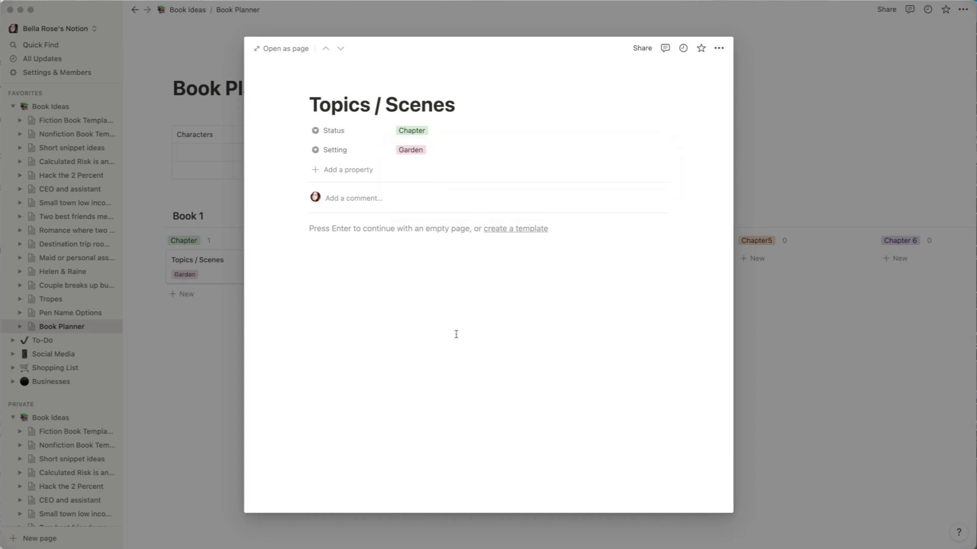
{"action": "left_click", "coordinate": [456, 334]}
{"action": "left_click", "coordinate": [197, 283]}
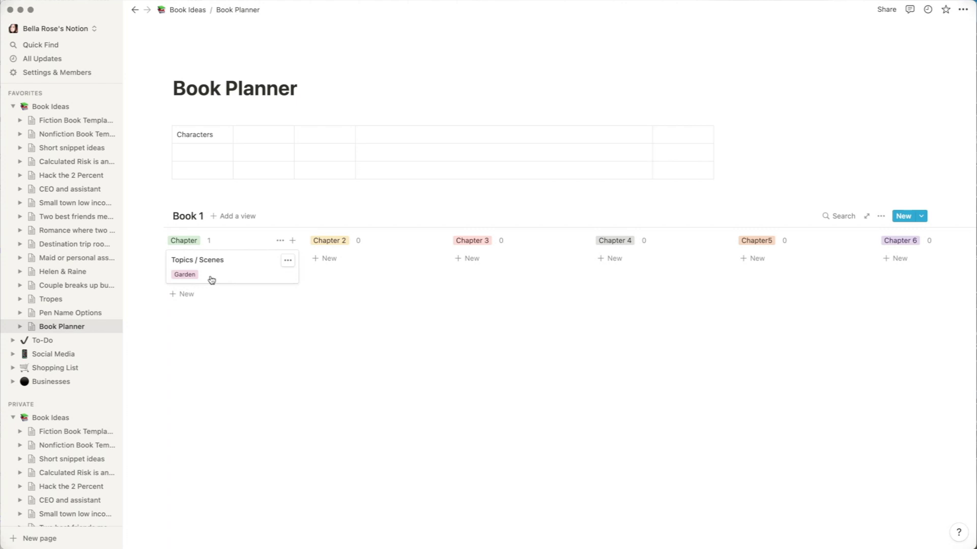
- Add a new 'Edited?' property to the Topics / Scenes card and make it a Select
{"action": "left_click", "coordinate": [231, 277]}
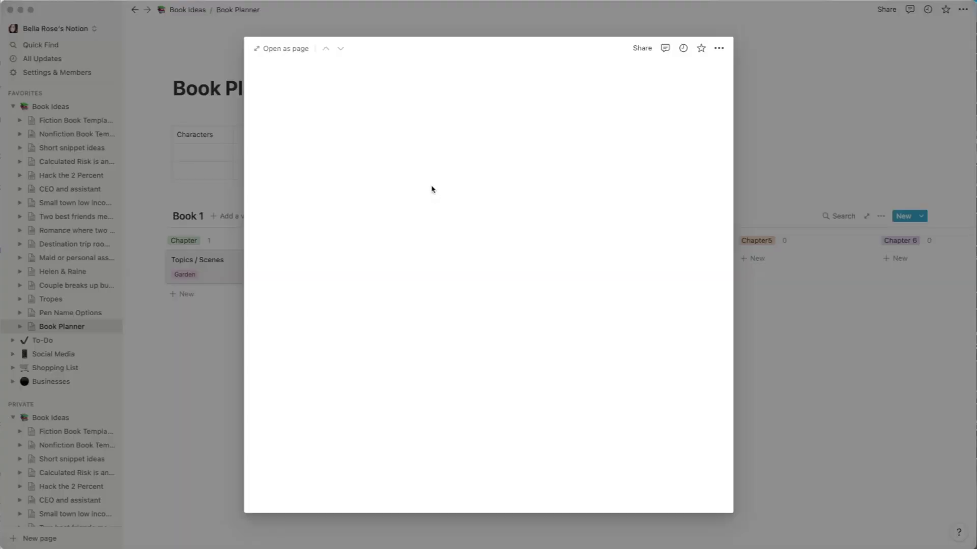
{"action": "left_click", "coordinate": [333, 168]}
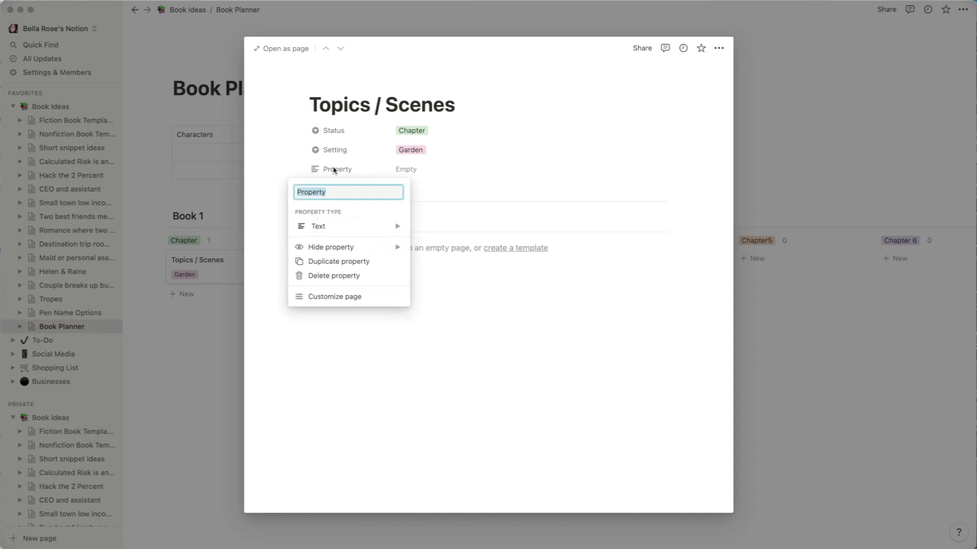
{"action": "type", "text": "Edited?"}
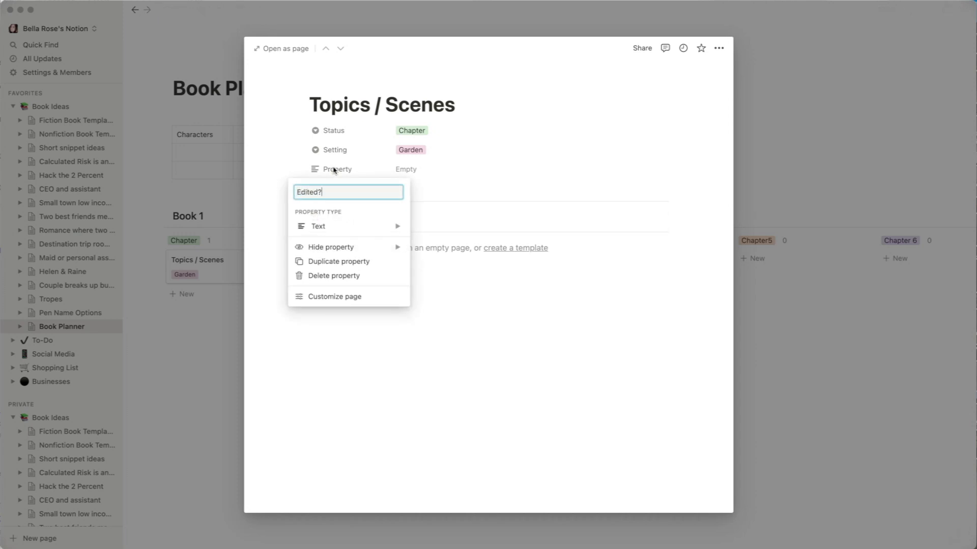
{"action": "key", "text": "Return"}
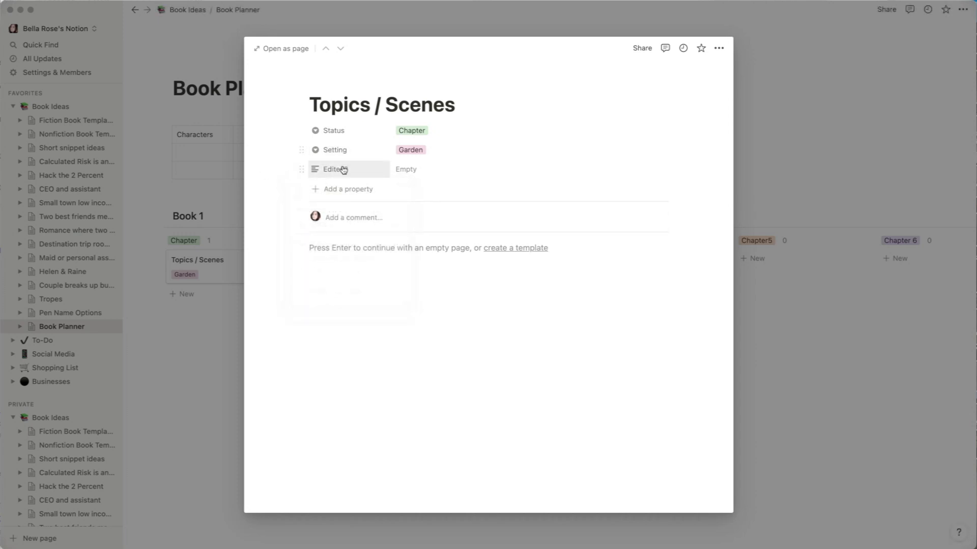
{"action": "left_click", "coordinate": [319, 168]}
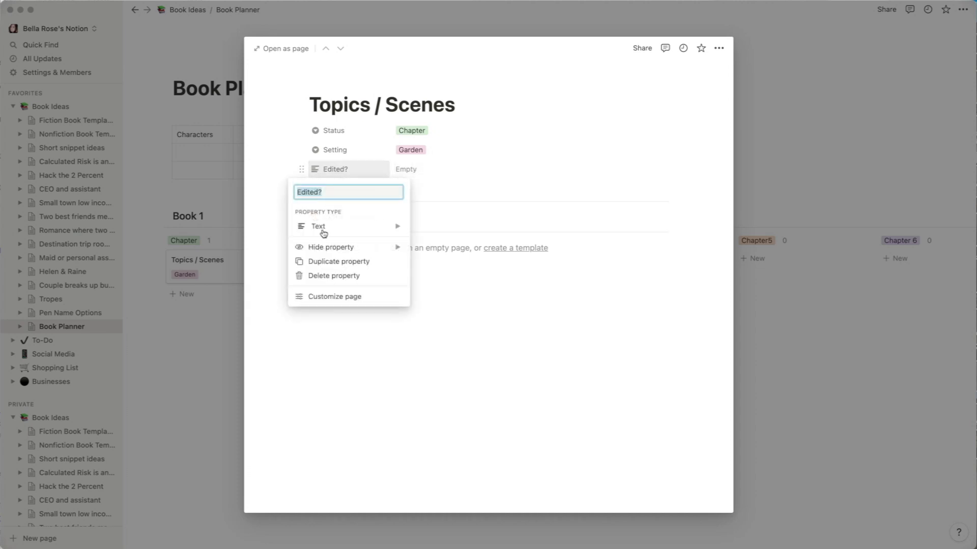
{"action": "mouse_move", "coordinate": [339, 236]}
{"action": "left_click", "coordinate": [458, 162]}
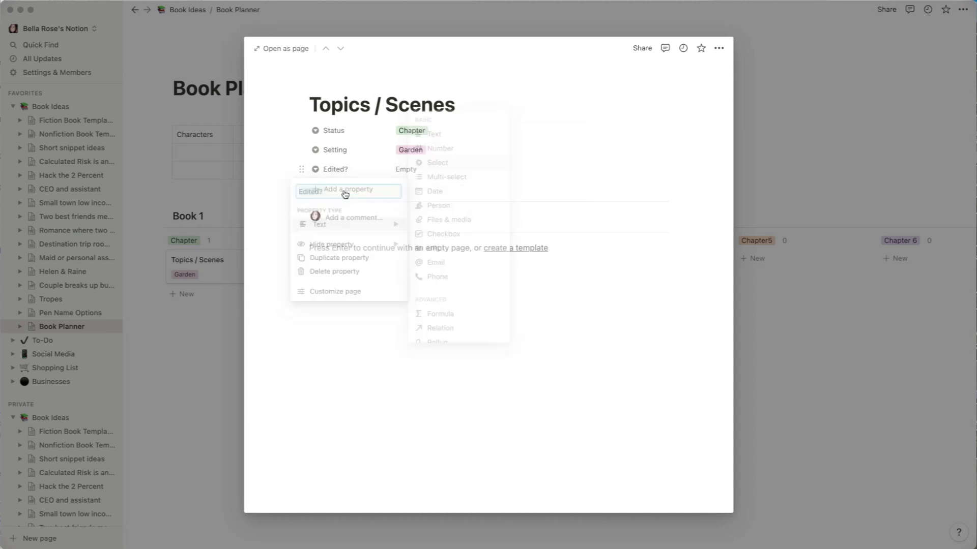
- Create Yes, No and Started options for the Edited? property
{"action": "left_click", "coordinate": [427, 175]}
{"action": "type", "text": "Yes"}
{"action": "key", "text": "Return"}
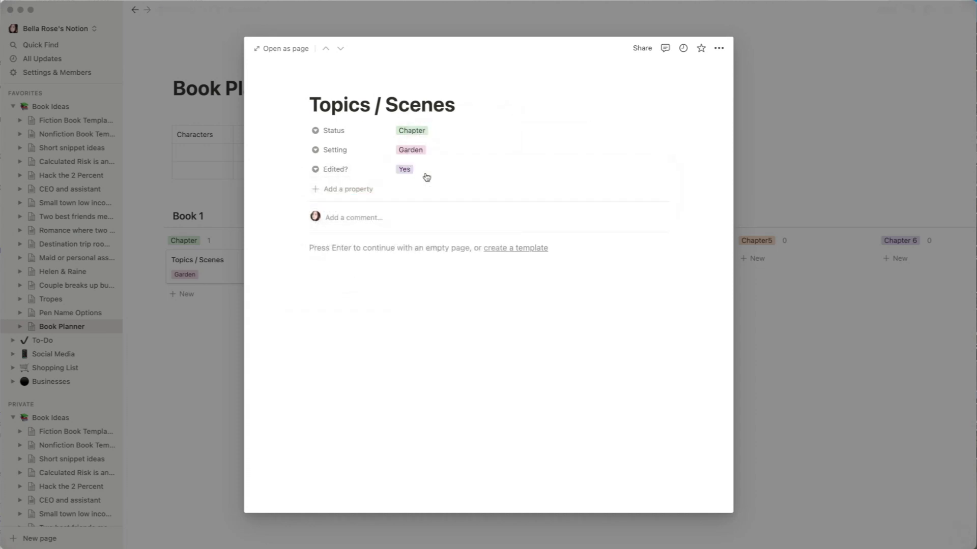
{"action": "left_click", "coordinate": [439, 177]}
{"action": "type", "text": "No"}
{"action": "key", "text": "Return"}
{"action": "left_click", "coordinate": [439, 171]}
{"action": "type", "text": "Nedc"}
{"action": "key", "text": "BackSpace"}
{"action": "key", "text": "BackSpace"}
{"action": "key", "text": "BackSpace"}
{"action": "type", "text": "Started"}
{"action": "key", "text": "Return"}
- Set Edited? to Yes and close the Topics / Scenes page
{"action": "left_click", "coordinate": [412, 174]}
{"action": "left_click", "coordinate": [417, 202]}
{"action": "left_click", "coordinate": [207, 340]}
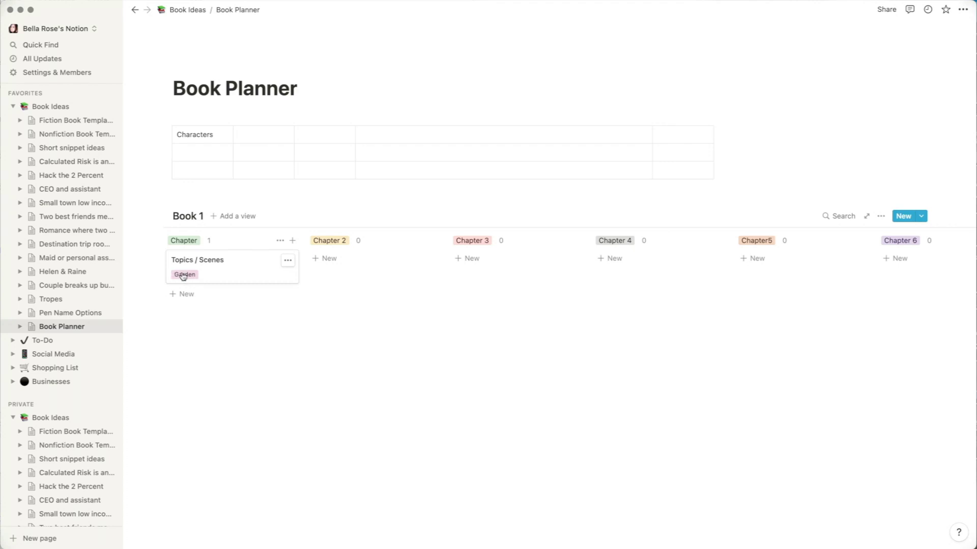
- Turn on the Edited? property in the Book 1 board's card Properties settings
{"action": "scroll", "coordinate": [193, 273], "scroll_direction": "left", "scroll_amount": 1}
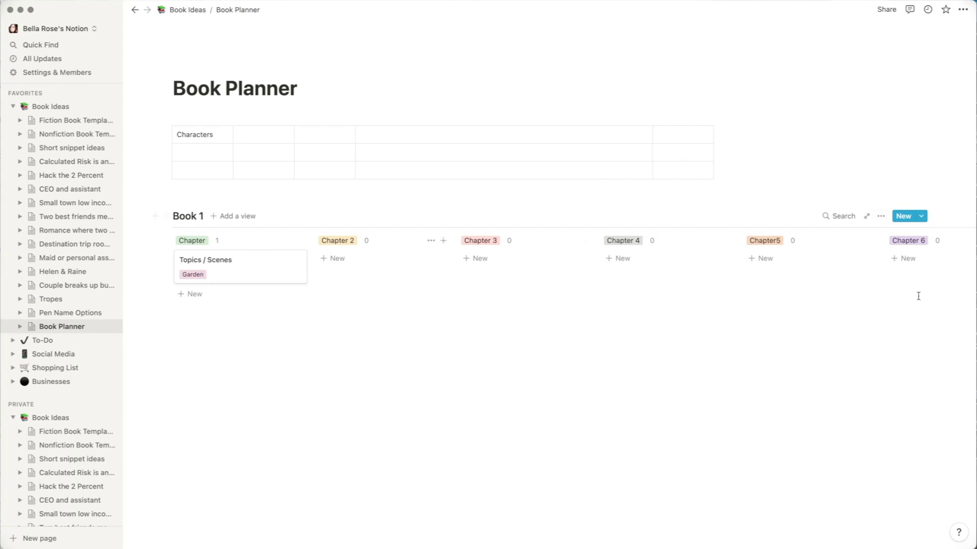
{"action": "left_click", "coordinate": [882, 217]}
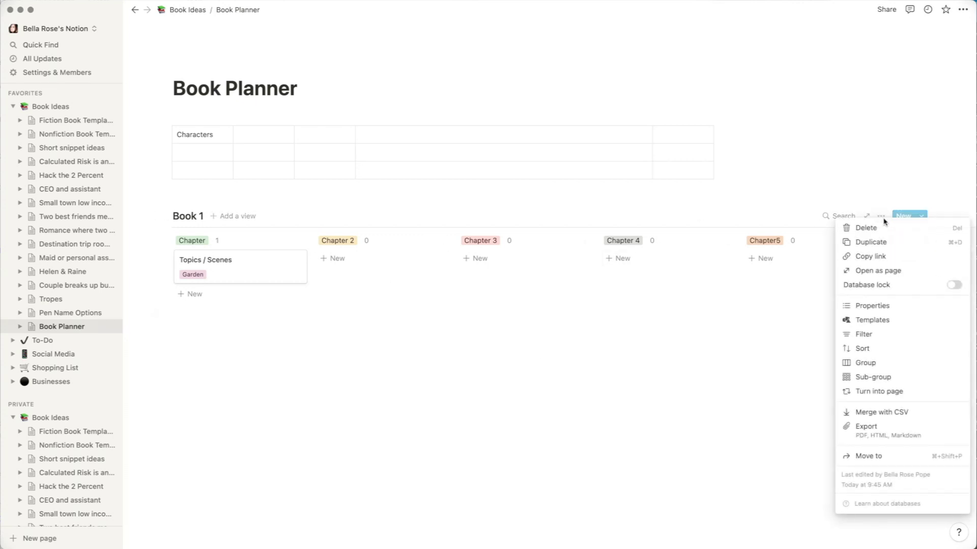
{"action": "left_click", "coordinate": [873, 306]}
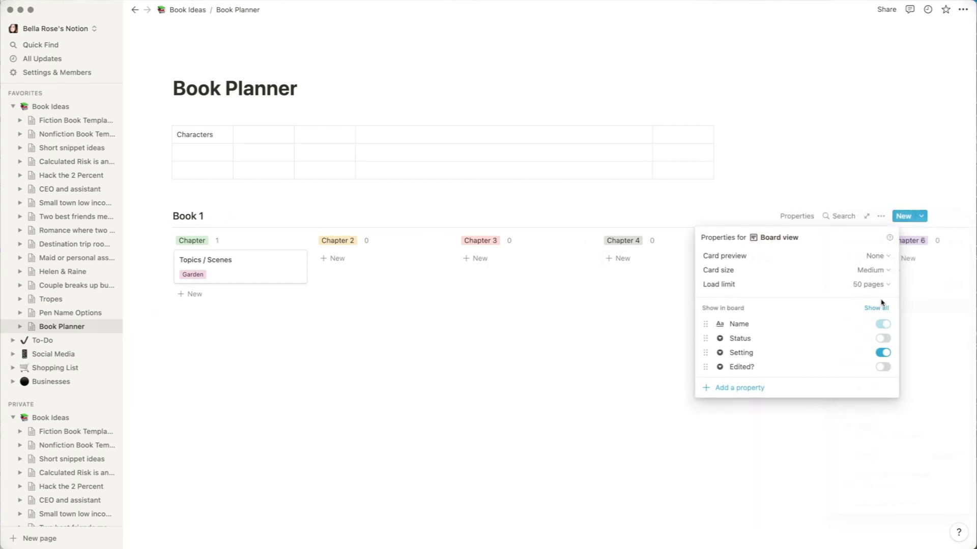
{"action": "left_click", "coordinate": [883, 367]}
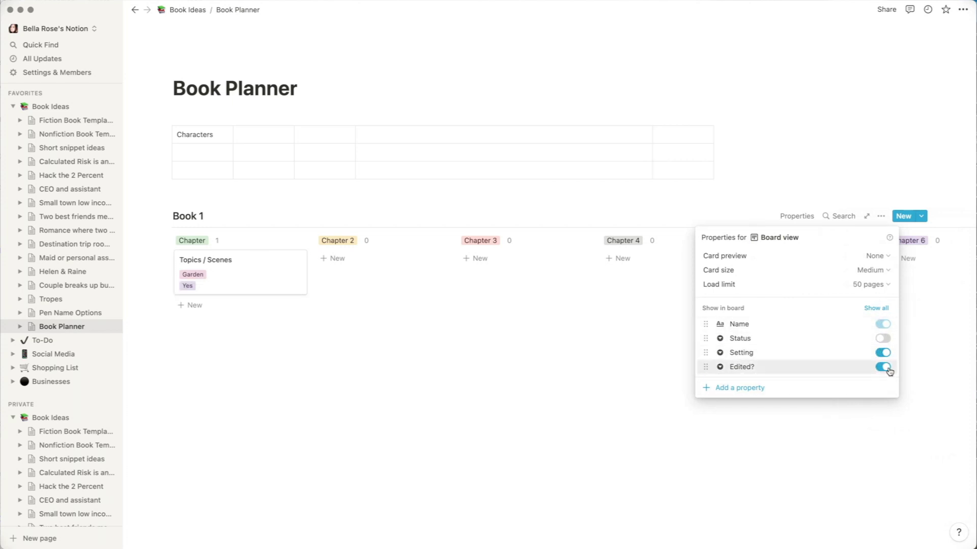
{"action": "key", "text": "Escape"}
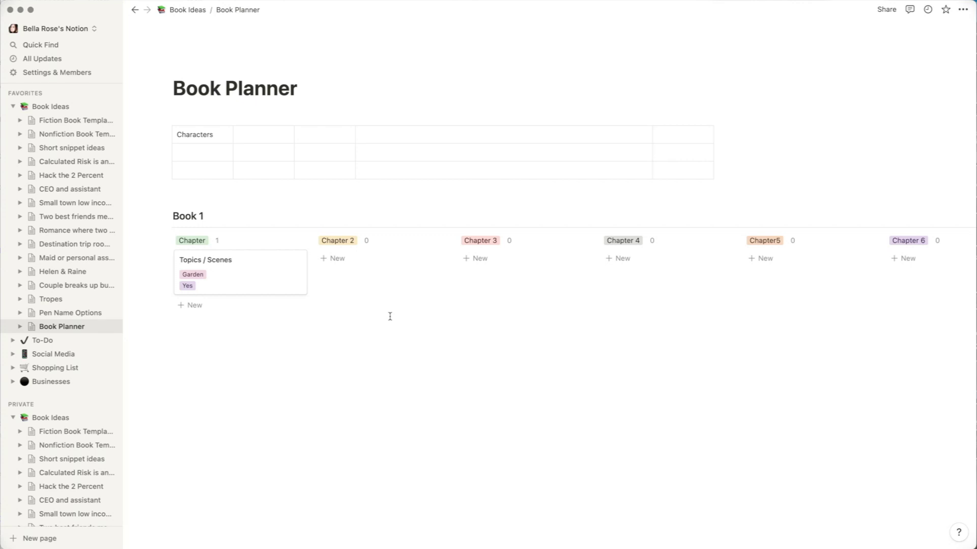
- Insert an inline list database below the board and name it 'Drafts'
{"action": "left_click", "coordinate": [206, 346]}
{"action": "key", "text": "Return"}
{"action": "type", "text": "/"}
{"action": "scroll", "coordinate": [279, 286], "scroll_direction": "down", "scroll_amount": 10}
{"action": "scroll", "coordinate": [279, 286], "scroll_direction": "down", "scroll_amount": 5}
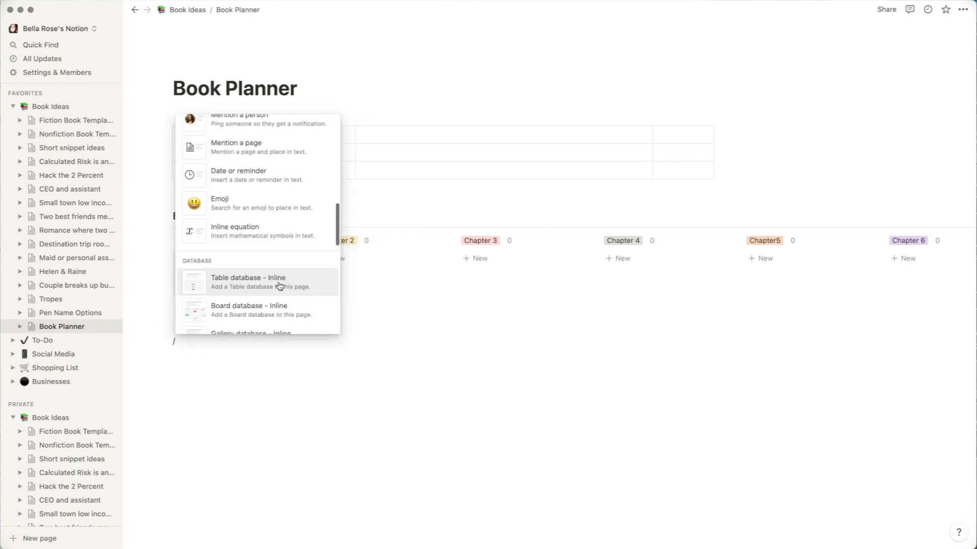
{"action": "left_click", "coordinate": [232, 243]}
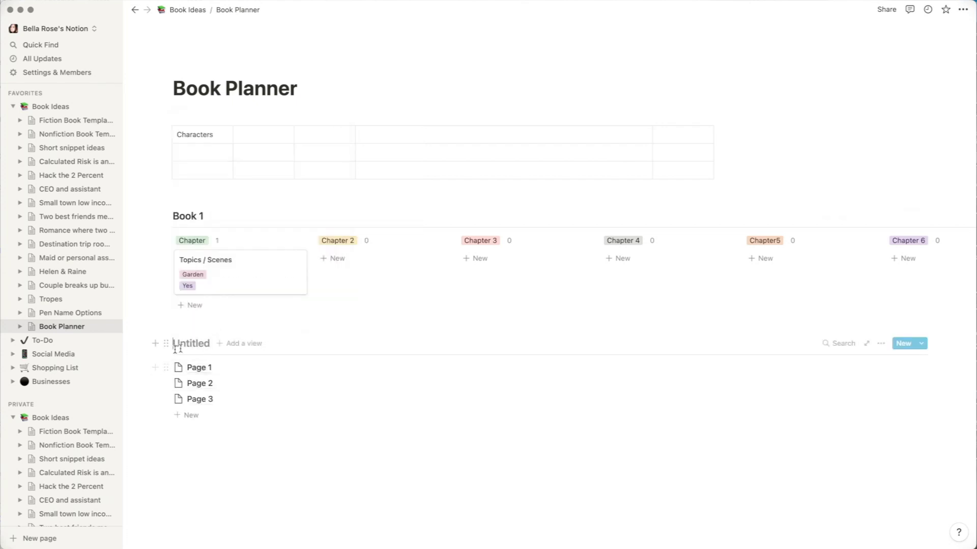
{"action": "left_click", "coordinate": [194, 340]}
{"action": "type", "text": "Drafts"}
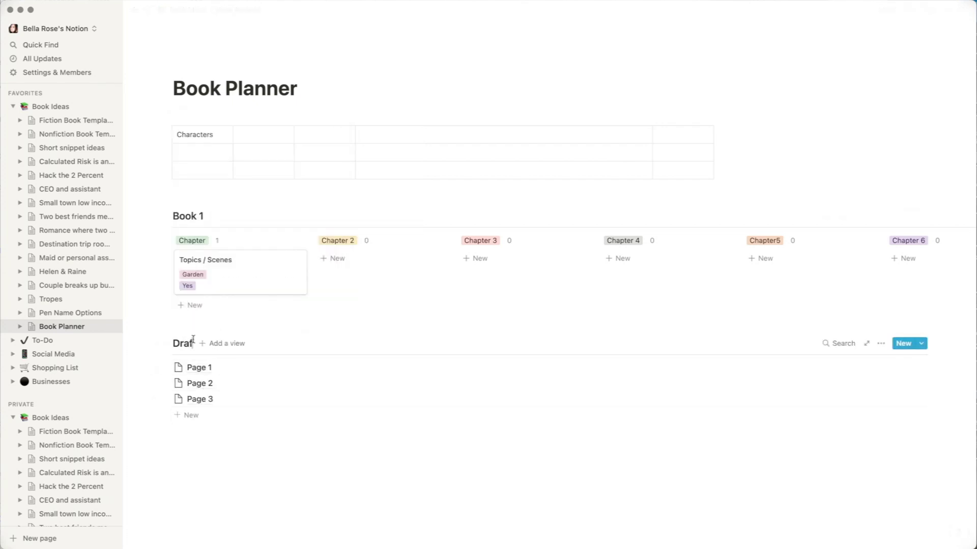
{"action": "left_click", "coordinate": [191, 431]}
- Rename the first Drafts page to 'Draft 1' as an empty full page, then return to Book Planner
{"action": "left_click", "coordinate": [210, 371]}
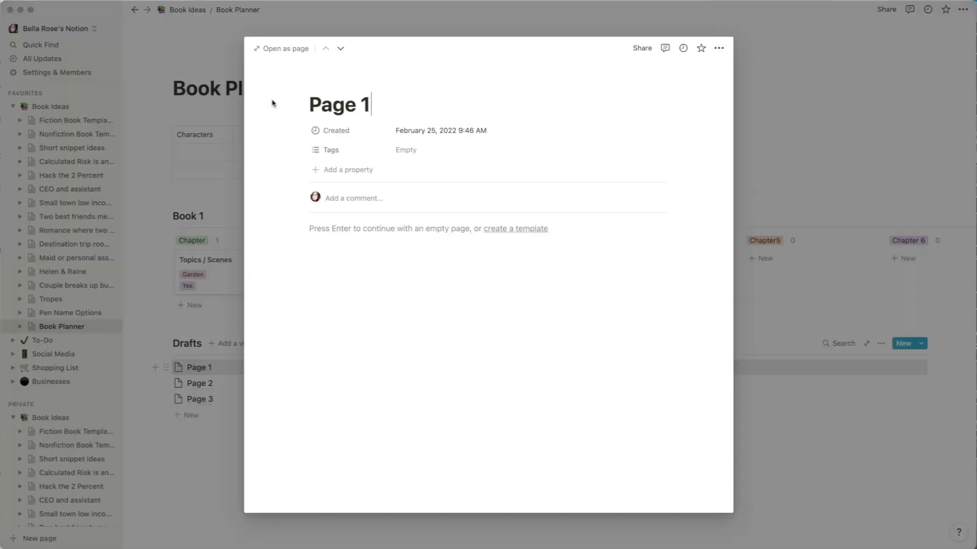
{"action": "triple_click", "coordinate": [361, 100]}
{"action": "type", "text": "Draft 1"}
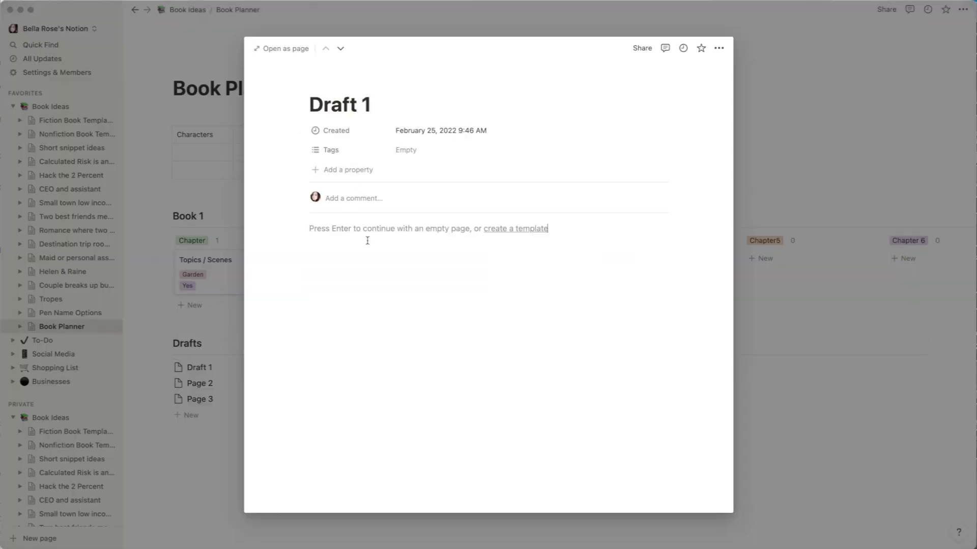
{"action": "key", "text": "Return"}
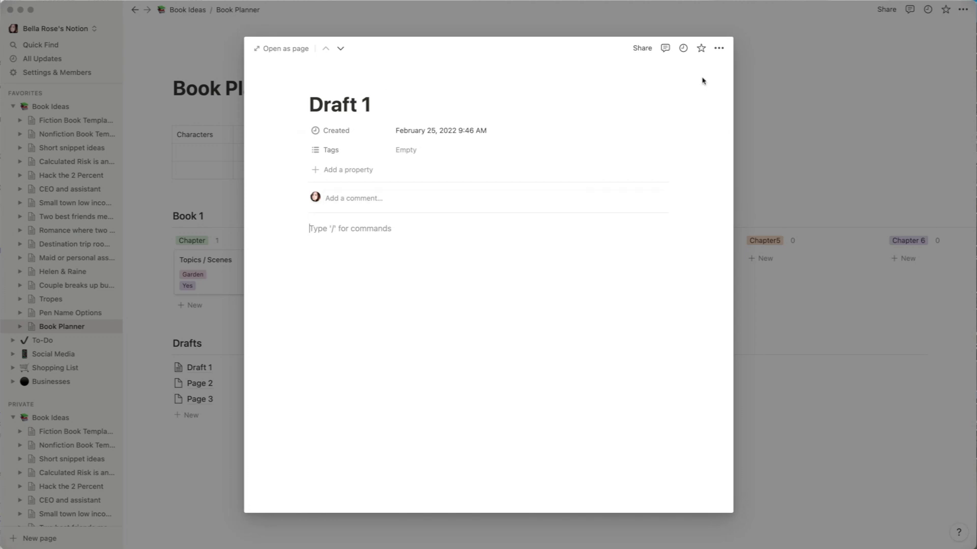
{"action": "left_click", "coordinate": [286, 49]}
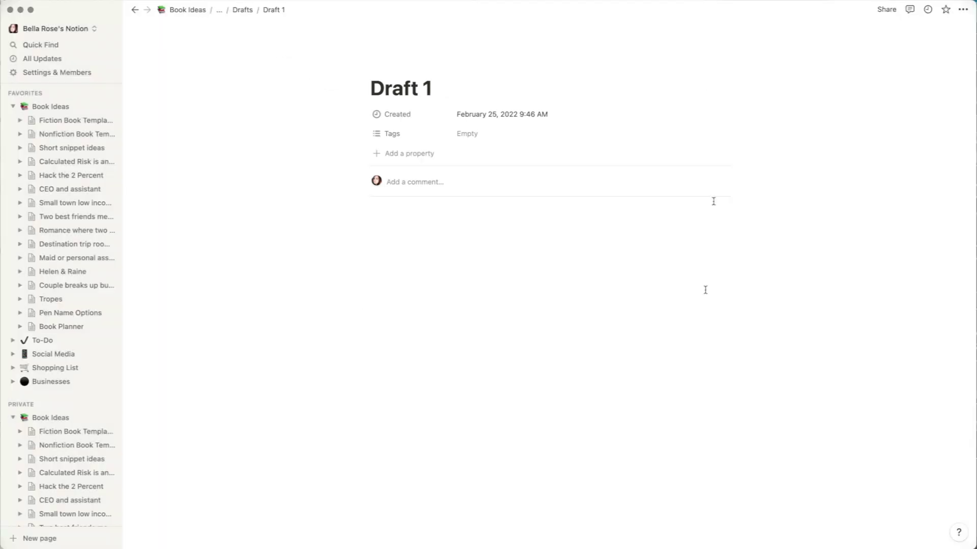
{"action": "left_click", "coordinate": [382, 212]}
{"action": "left_click", "coordinate": [240, 10]}
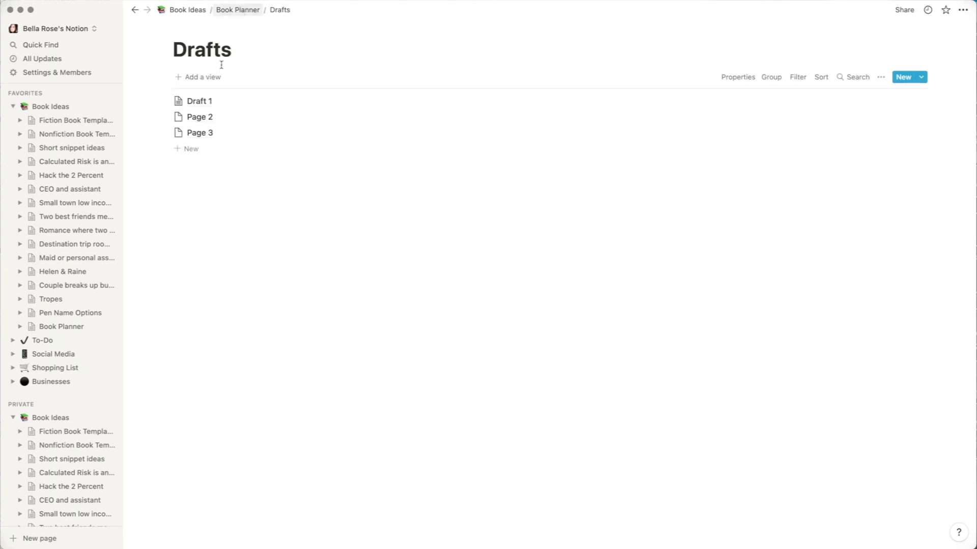
{"action": "left_click", "coordinate": [238, 10]}
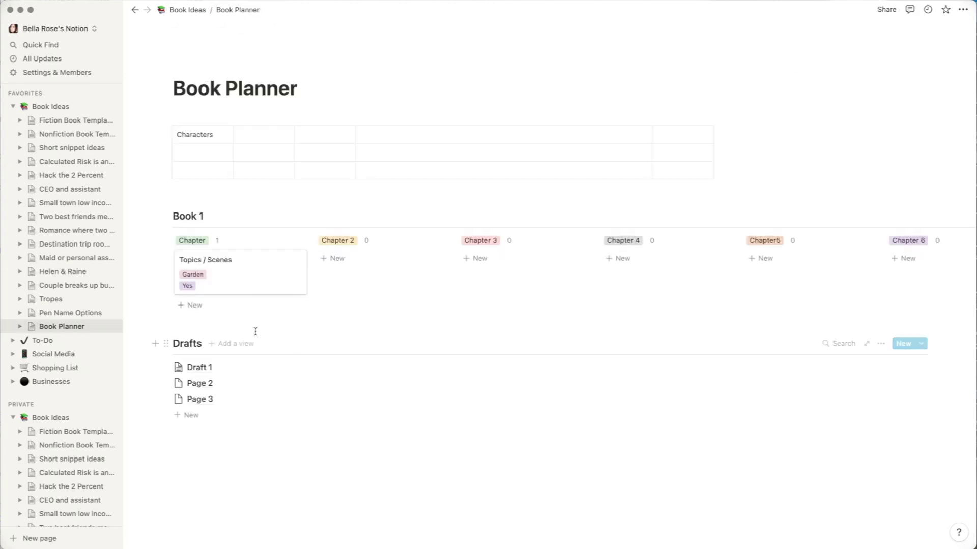
- Type 'Draft 1' under the Book Planner title and turn that line into a subpage
{"action": "left_click", "coordinate": [227, 324]}
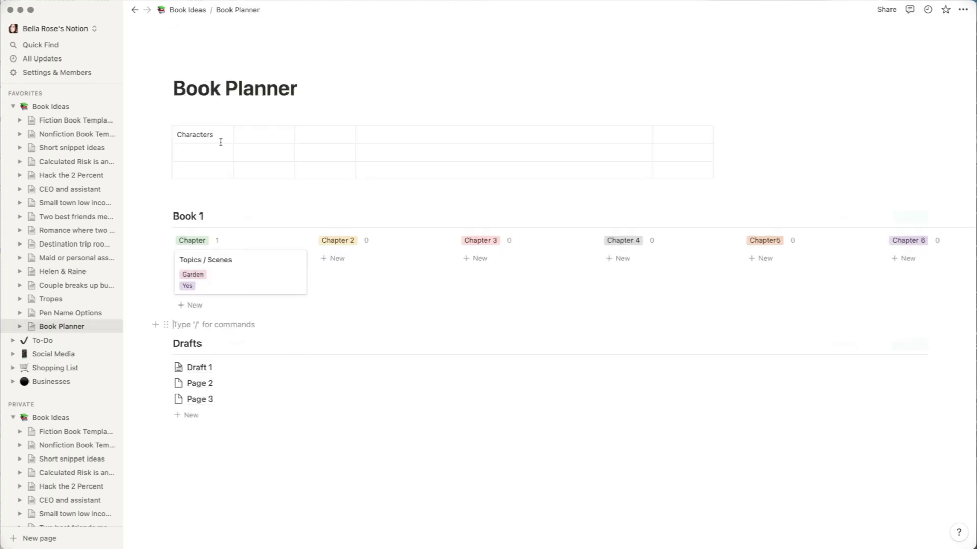
{"action": "left_click", "coordinate": [194, 112]}
{"action": "type", "text": "Draft"}
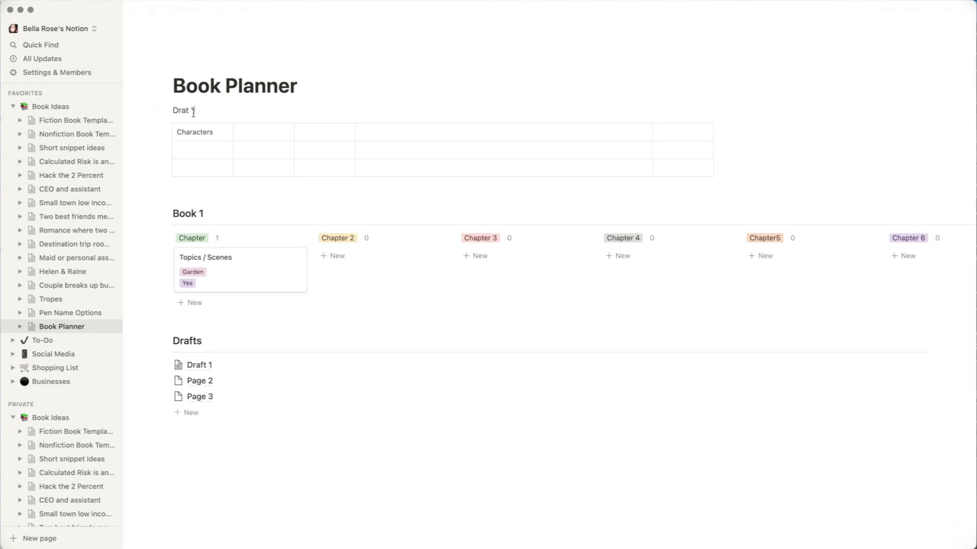
{"action": "type", "text": " 1"}
{"action": "key", "text": "Return"}
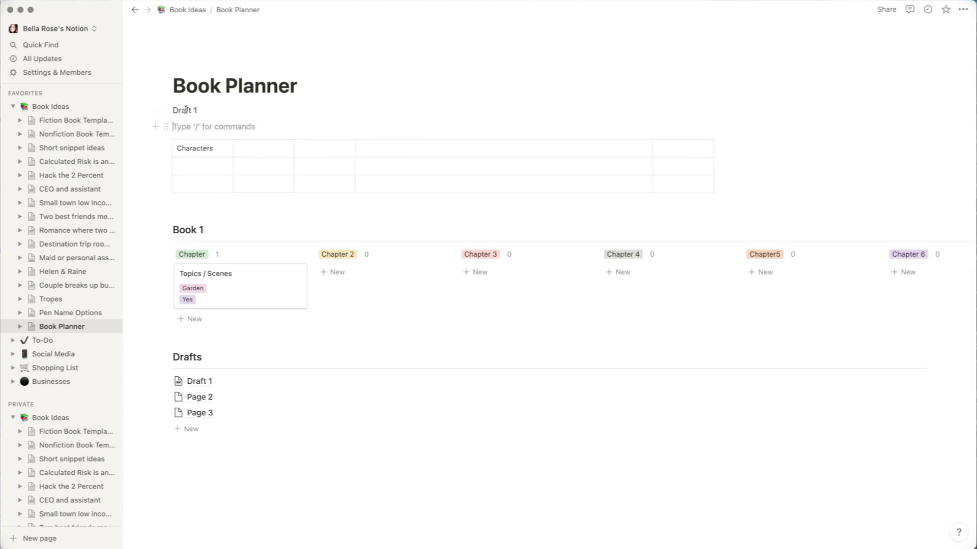
{"action": "left_click_drag", "start_coordinate": [170, 110], "coordinate": [198, 110]}
{"action": "left_click", "coordinate": [158, 90]}
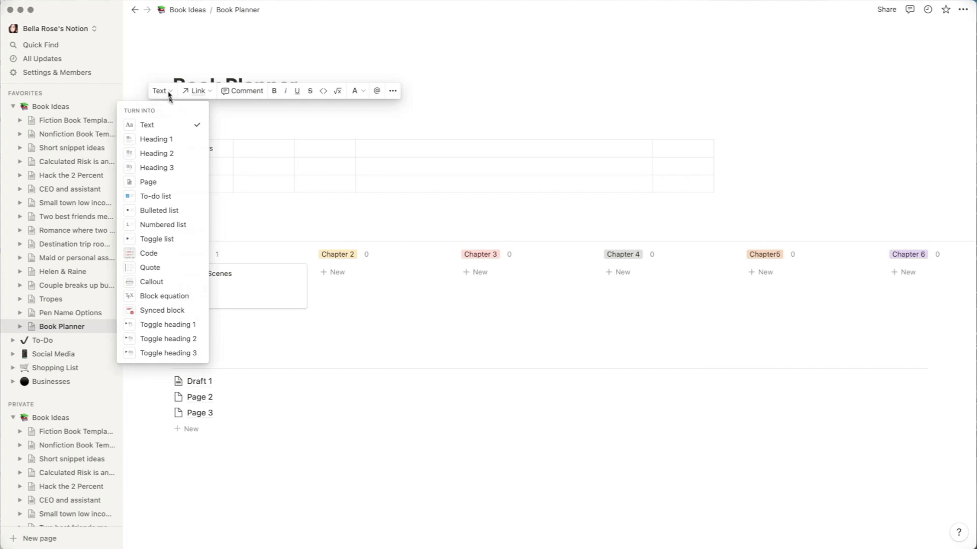
{"action": "left_click", "coordinate": [163, 182]}
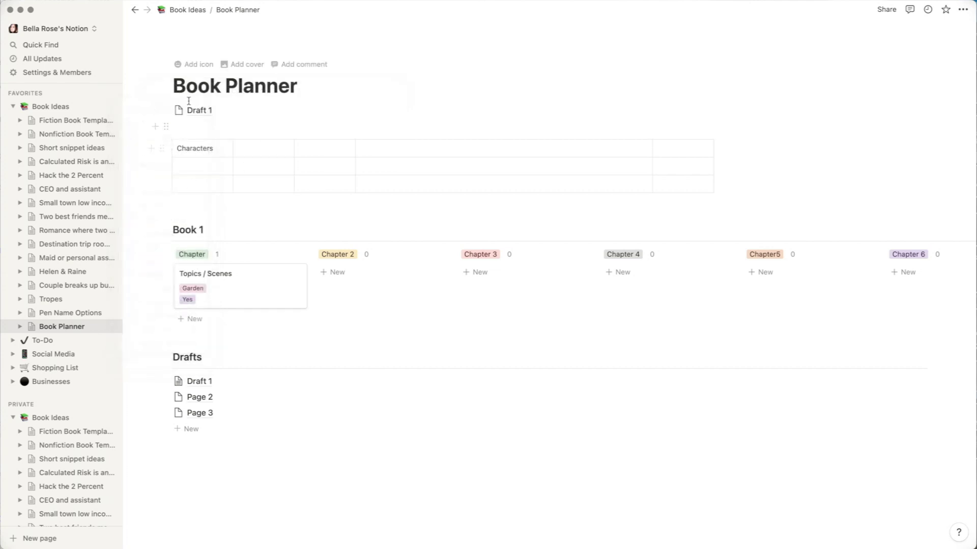
- Open the Draft 1 subpage, leave it empty, and return to Book Planner
{"action": "left_click", "coordinate": [203, 113]}
{"action": "left_click", "coordinate": [504, 114]}
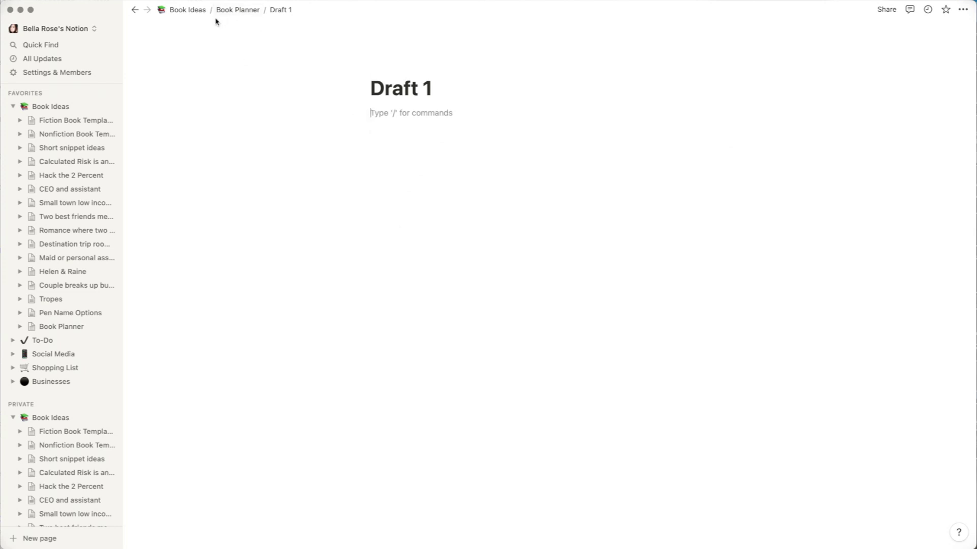
{"action": "left_click", "coordinate": [252, 9]}
{"action": "scroll", "coordinate": [222, 351], "scroll_direction": "down", "scroll_amount": 2}
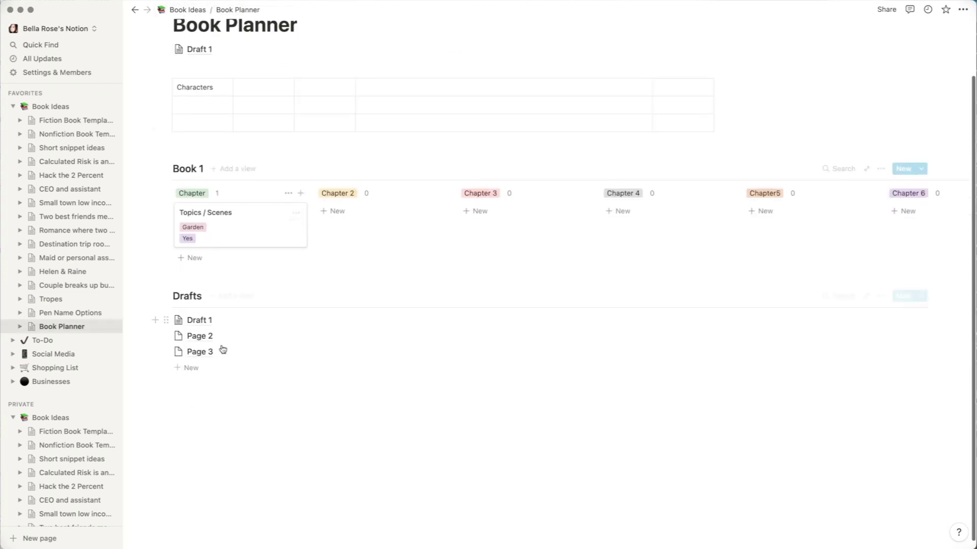
{"action": "left_click", "coordinate": [243, 298]}
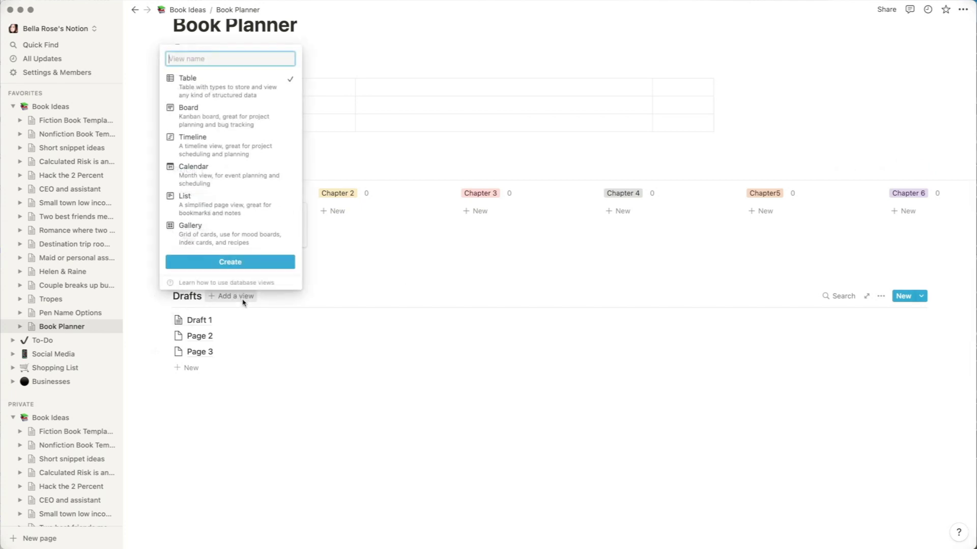
{"action": "left_click", "coordinate": [356, 256]}
- Insert an inline gallery database on a new empty line above the Drafts list
{"action": "left_click", "coordinate": [211, 277]}
{"action": "key", "text": "Return"}
{"action": "key", "text": "Up"}
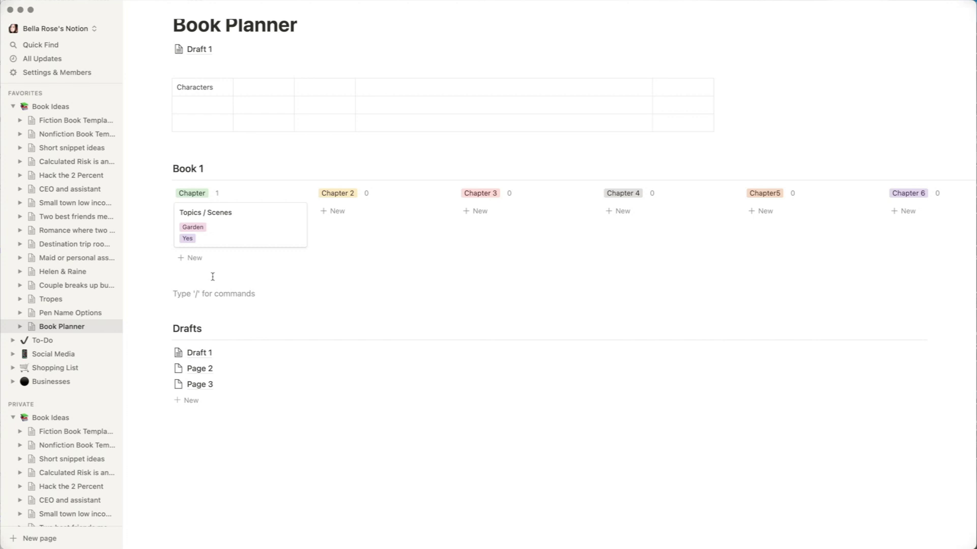
{"action": "type", "text": "/"}
{"action": "scroll", "coordinate": [254, 357], "scroll_direction": "down", "scroll_amount": 10}
{"action": "scroll", "coordinate": [253, 358], "scroll_direction": "down", "scroll_amount": 5}
{"action": "left_click", "coordinate": [234, 365]}
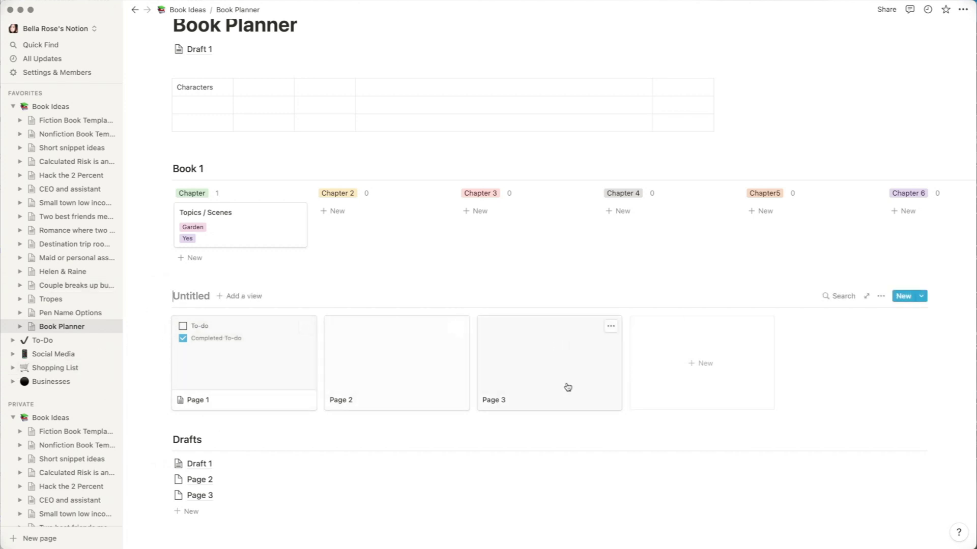
- In the Page 1 card, delete the sample to-dos and drop in a portrait photo
{"action": "left_click", "coordinate": [275, 375]}
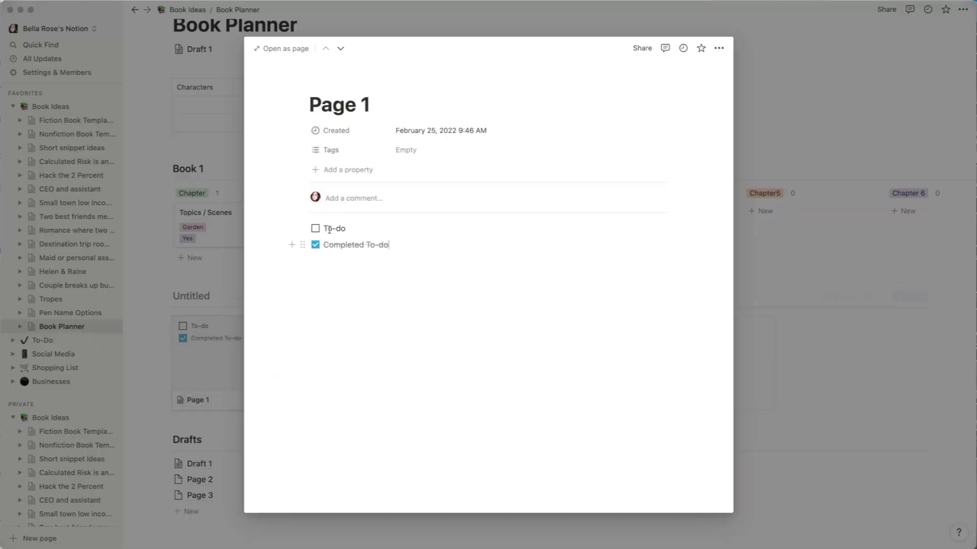
{"action": "left_click_drag", "start_coordinate": [329, 230], "coordinate": [293, 218]}
{"action": "key", "text": "BackSpace"}
{"action": "key", "text": "BackSpace"}
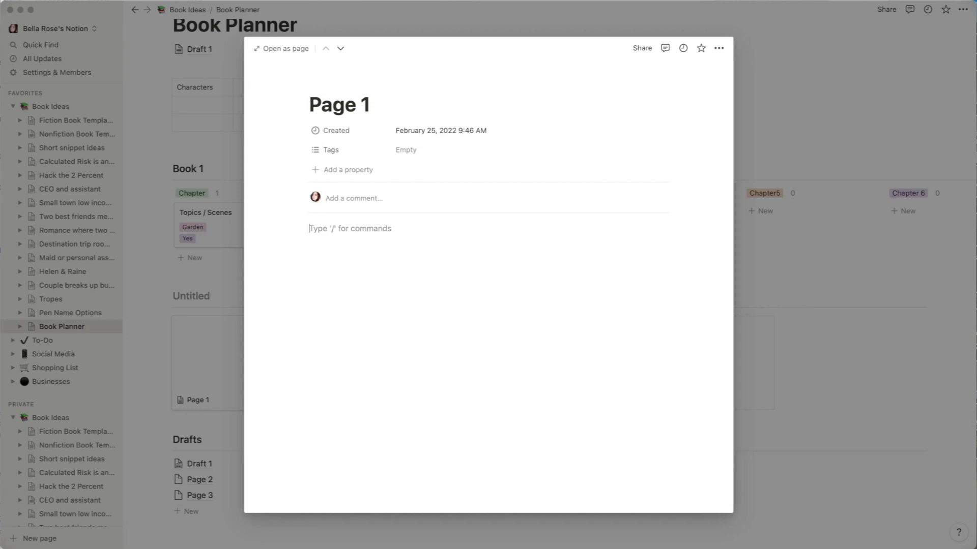
{"action": "left_click_drag", "start_coordinate": [842, 548], "coordinate": [455, 265]}
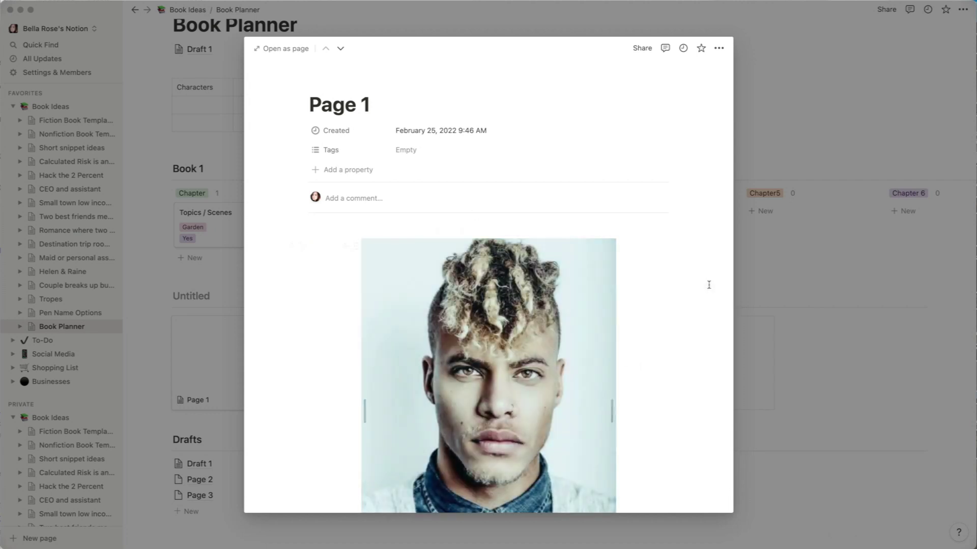
{"action": "scroll", "coordinate": [709, 285], "scroll_direction": "down", "scroll_amount": 3}
{"action": "scroll", "coordinate": [591, 228], "scroll_direction": "up", "scroll_amount": 2}
- Rename the Tags property to Age, make it Text, and set it to 31
{"action": "left_click", "coordinate": [340, 150]}
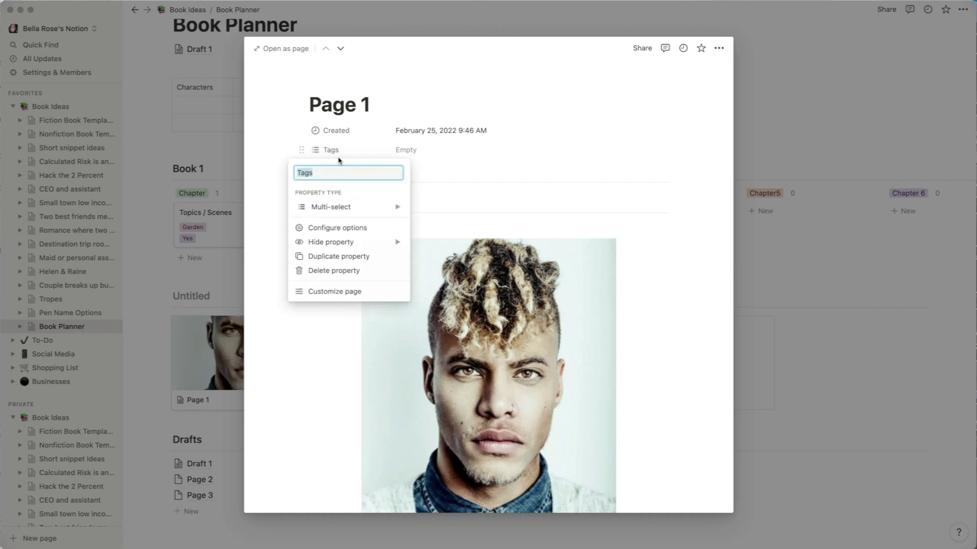
{"action": "type", "text": "GA"}
{"action": "key", "text": "BackSpace"}
{"action": "key", "text": "BackSpace"}
{"action": "type", "text": "Age"}
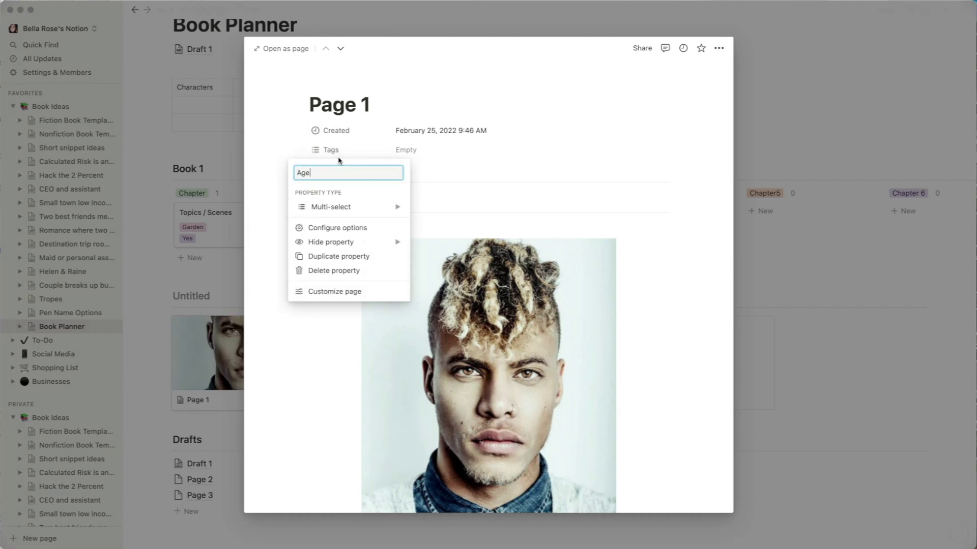
{"action": "left_click", "coordinate": [338, 207]}
{"action": "left_click", "coordinate": [438, 158]}
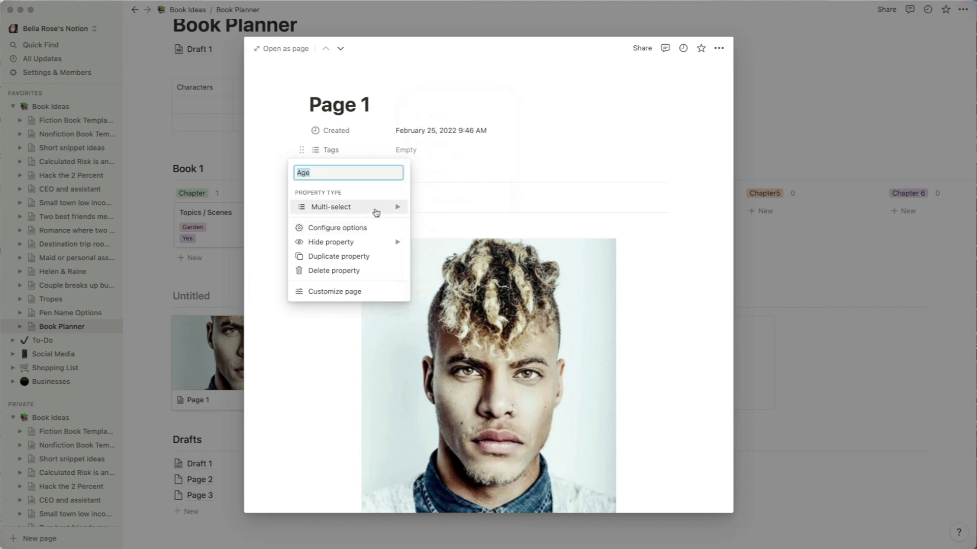
{"action": "left_click", "coordinate": [375, 209]}
{"action": "left_click", "coordinate": [434, 115]}
{"action": "left_click", "coordinate": [414, 150]}
{"action": "type", "text": "31"}
{"action": "left_click", "coordinate": [344, 169]}
- Add an Eye Color property with the value Brown
{"action": "left_click", "coordinate": [341, 170]}
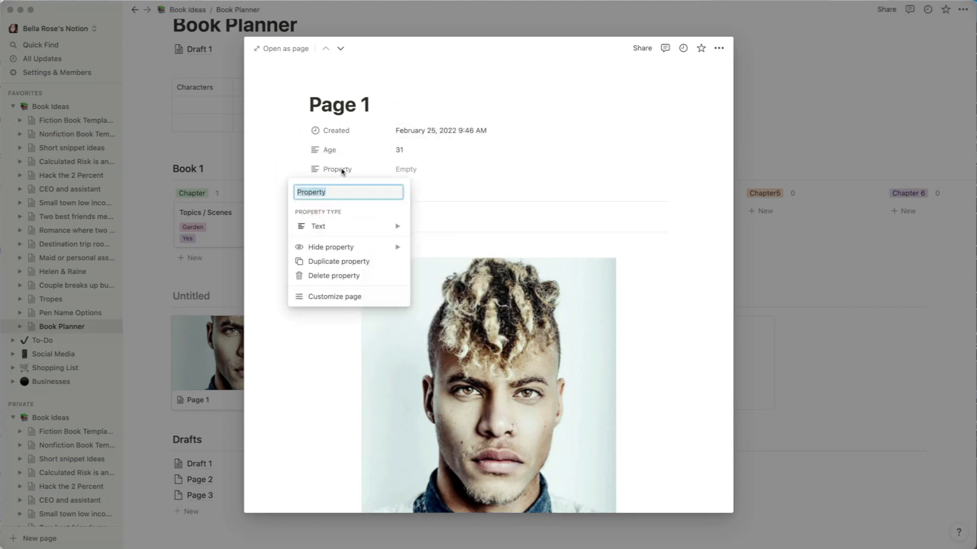
{"action": "type", "text": "Eye Color"}
{"action": "key", "text": "Return"}
{"action": "left_click", "coordinate": [411, 169]}
{"action": "type", "text": "Brown"}
{"action": "key", "text": "Return"}
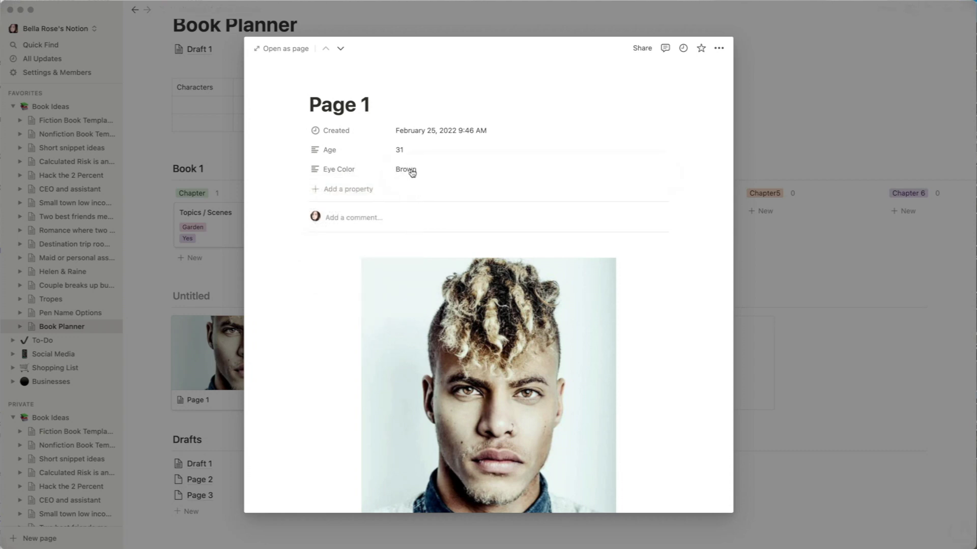
{"action": "left_click", "coordinate": [774, 206]}
- Retitle the Page 1 card to 'Character'
{"action": "left_click", "coordinate": [224, 401]}
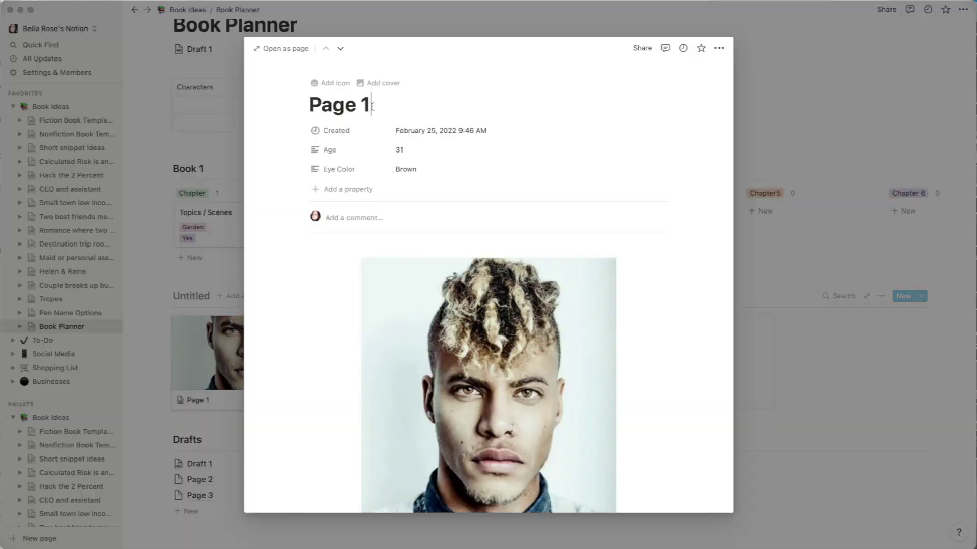
{"action": "triple_click", "coordinate": [372, 106]}
{"action": "type", "text": "Character"}
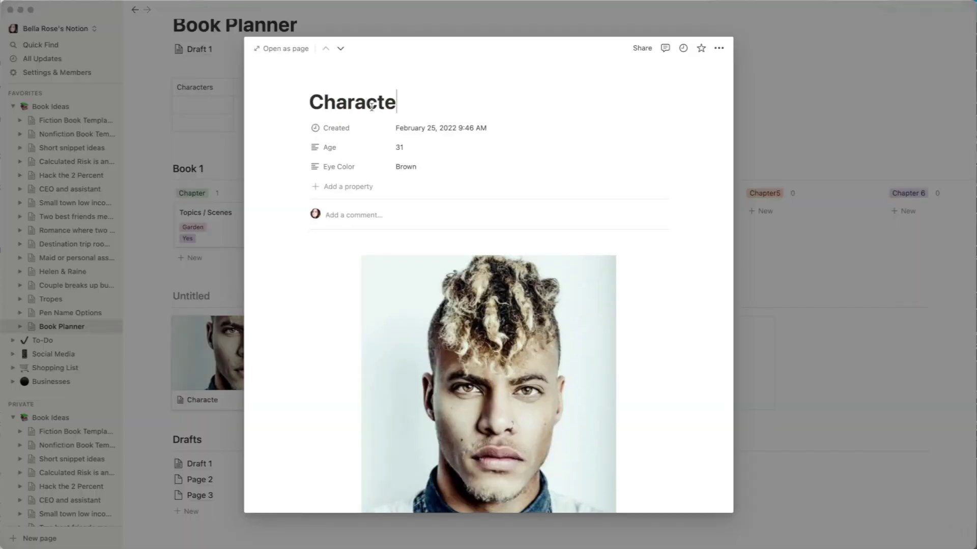
{"action": "key", "text": "Return"}
{"action": "left_click", "coordinate": [206, 393]}
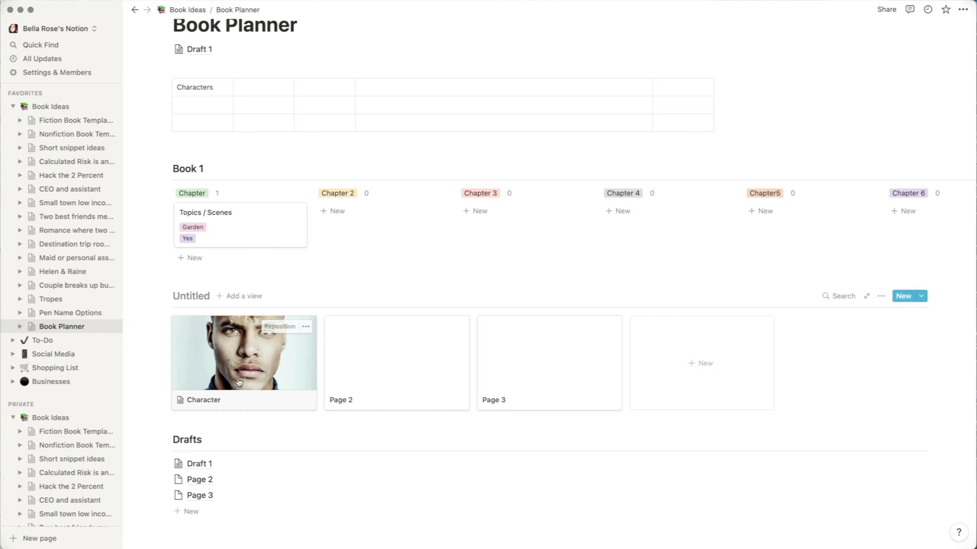
{"action": "left_click", "coordinate": [880, 297]}
{"action": "left_click", "coordinate": [879, 350]}
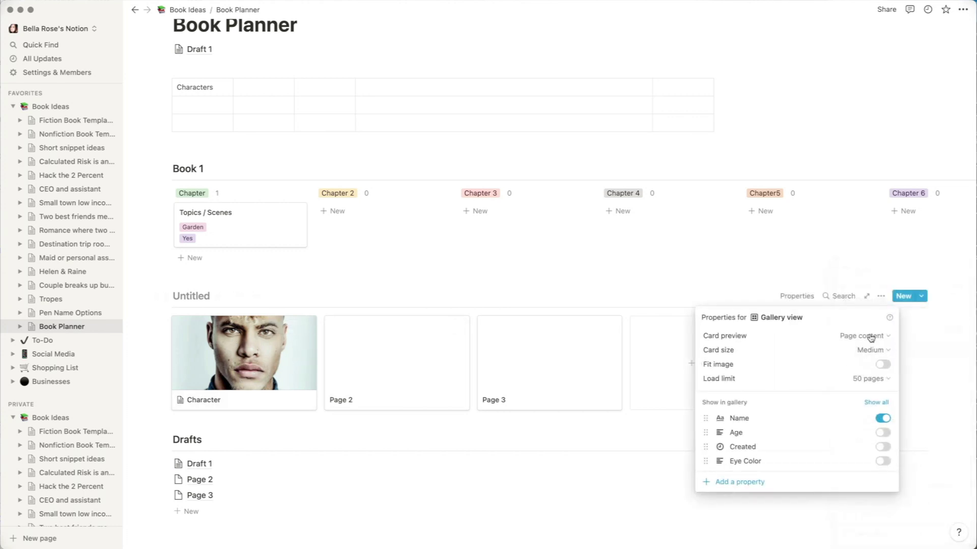
{"action": "left_click", "coordinate": [882, 433]}
{"action": "left_click", "coordinate": [882, 461]}
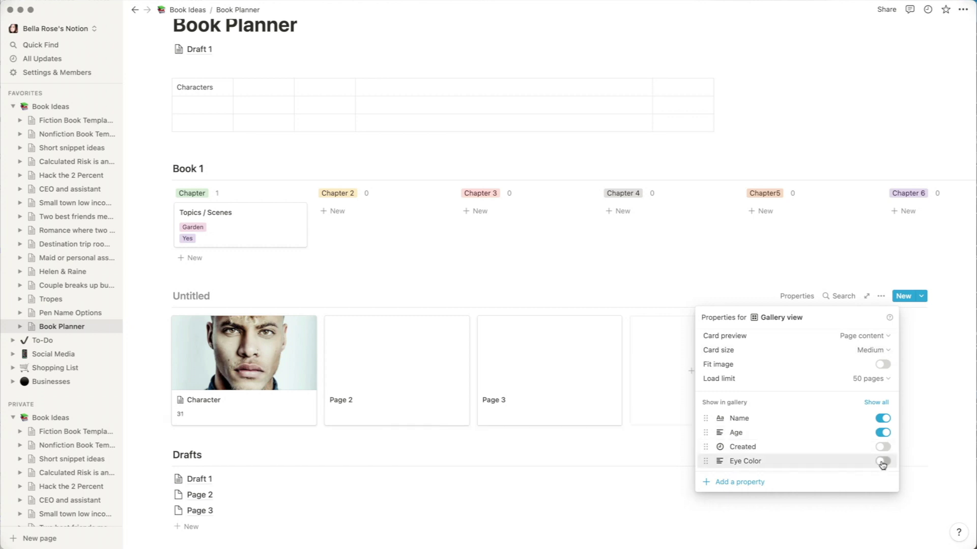
{"action": "left_click", "coordinate": [922, 435]}
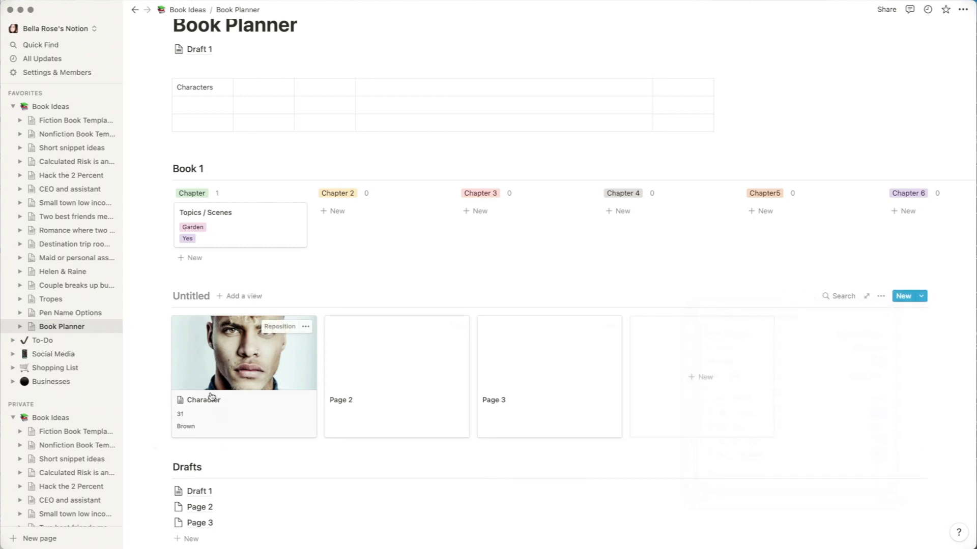
{"action": "scroll", "coordinate": [214, 377], "scroll_direction": "down", "scroll_amount": 2}
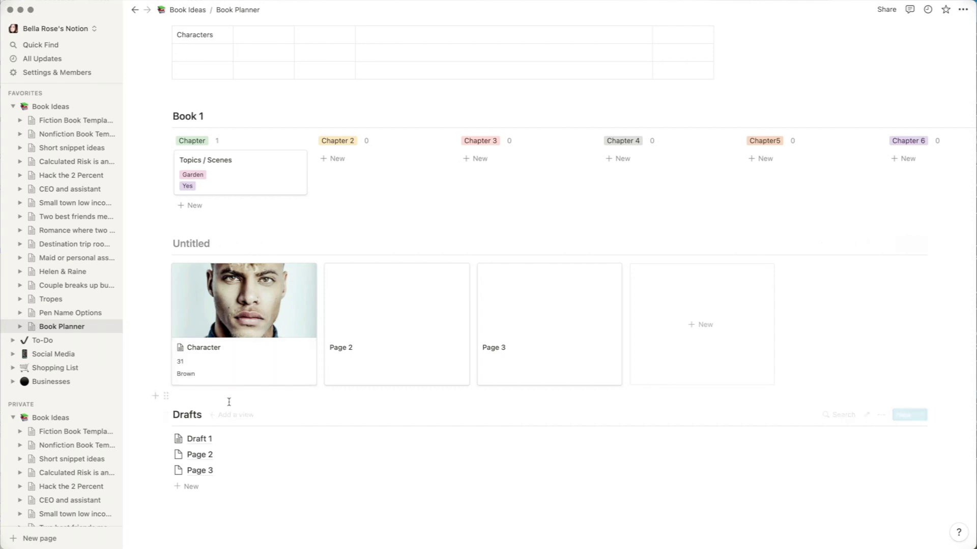
{"action": "mouse_move", "coordinate": [214, 373]}
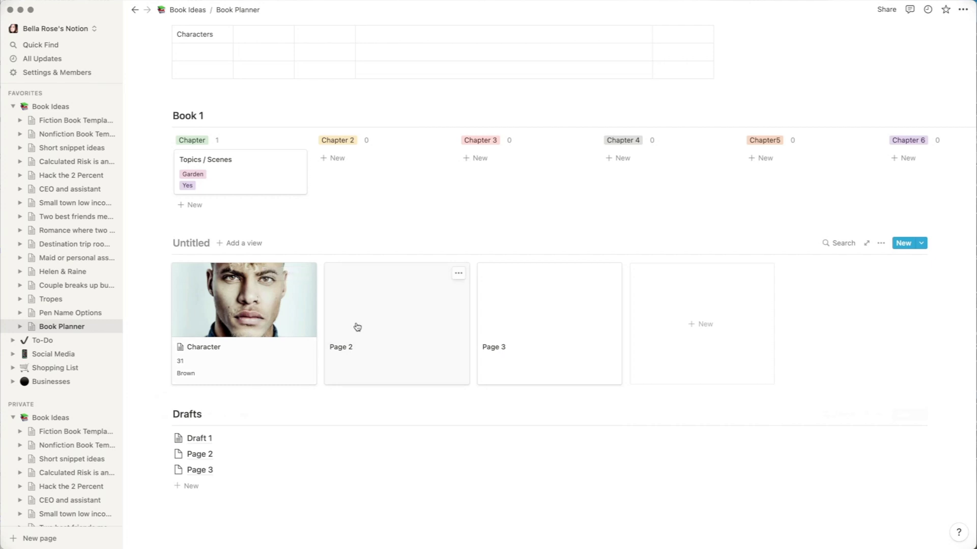
{"action": "scroll", "coordinate": [355, 327], "scroll_direction": "down", "scroll_amount": 5}
- Insert an inline calendar database below the Drafts list using /cal
{"action": "left_click", "coordinate": [207, 388]}
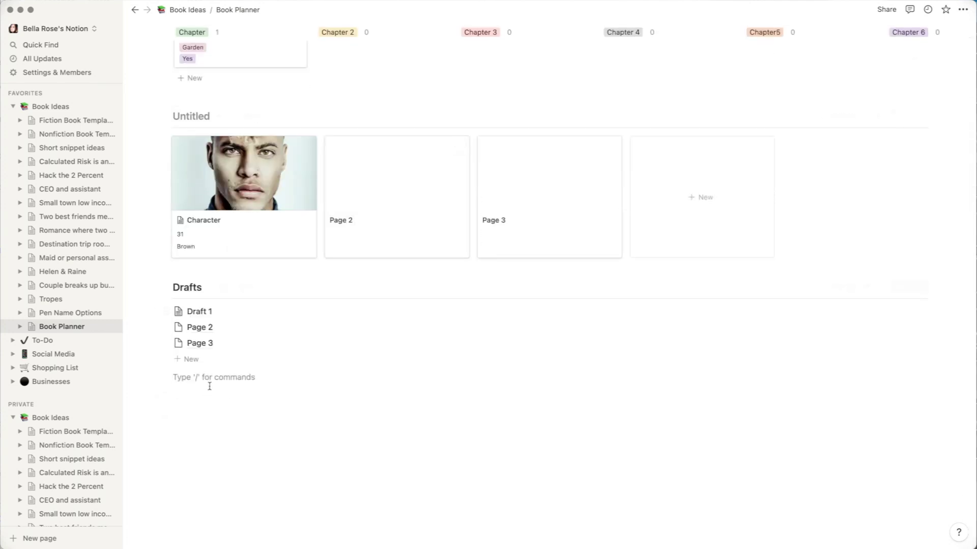
{"action": "type", "text": "/cal"}
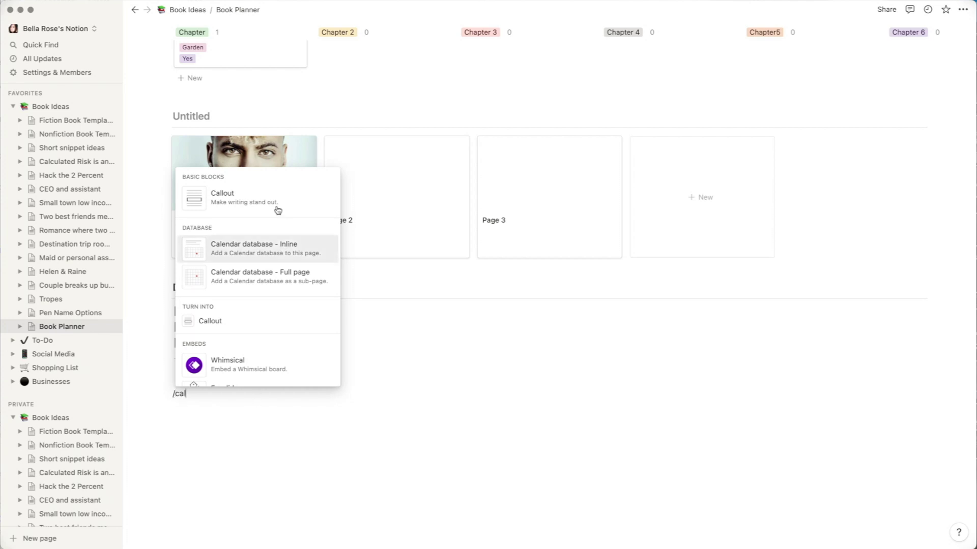
{"action": "left_click", "coordinate": [251, 252]}
{"action": "scroll", "coordinate": [588, 412], "scroll_direction": "down", "scroll_amount": 6}
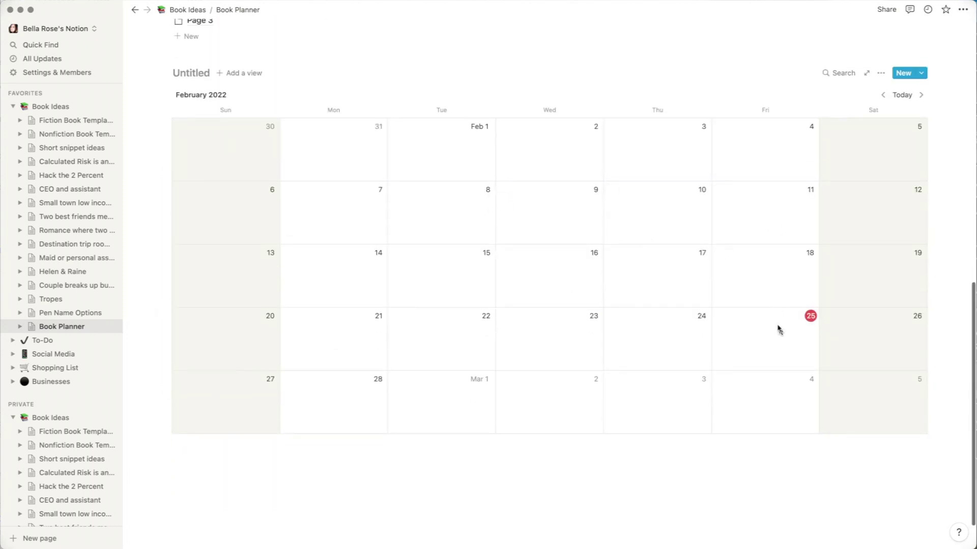
{"action": "scroll", "coordinate": [753, 328], "scroll_direction": "up", "scroll_amount": 1}
- Add a 'write 1500 words' entry on February 25
{"action": "left_click", "coordinate": [720, 324]}
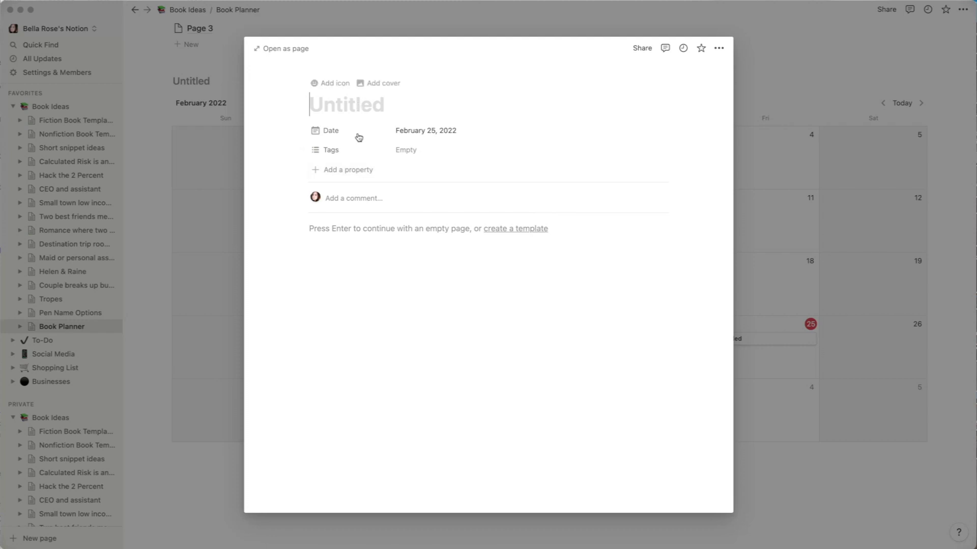
{"action": "type", "text": "write 1500 words"}
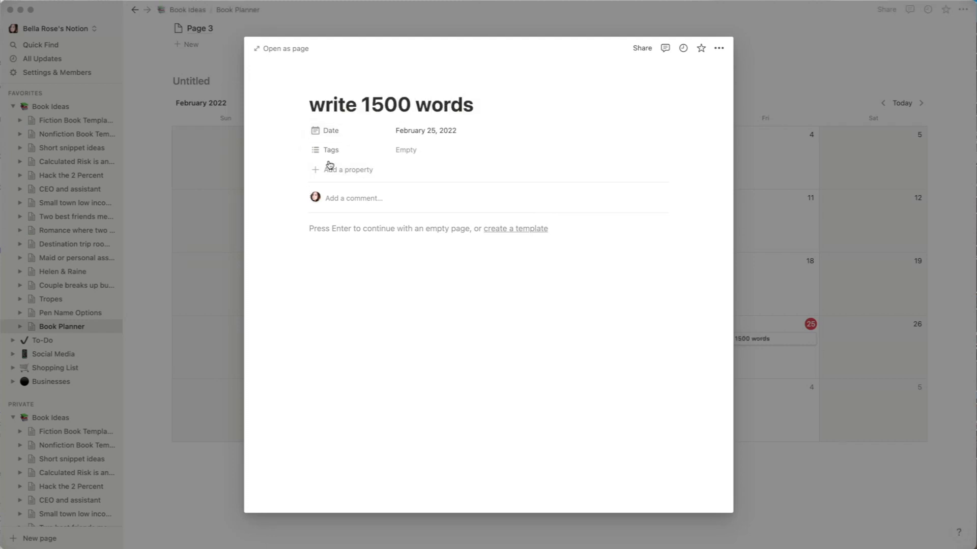
- Rename the entry's Tags property to 'Completed?' as a Select property
{"action": "left_click", "coordinate": [339, 151]}
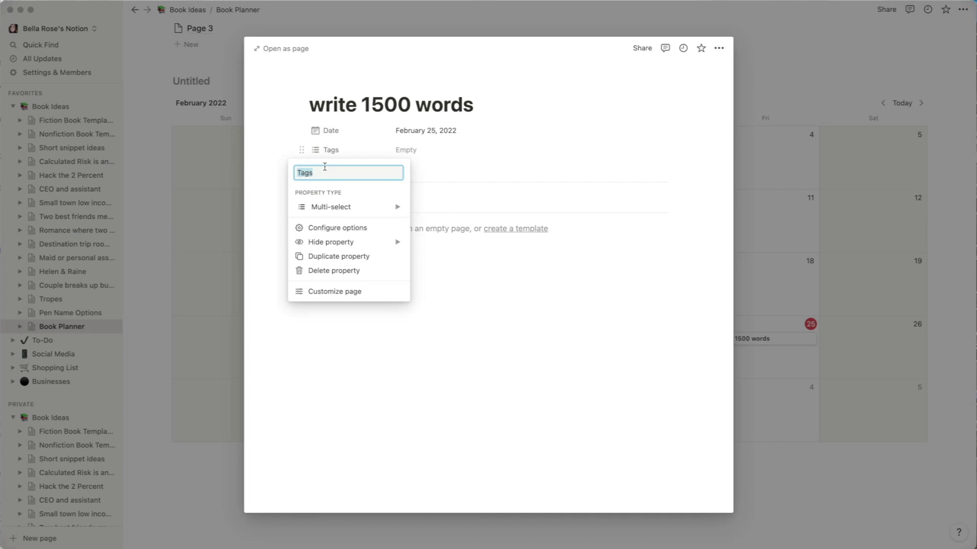
{"action": "type", "text": "Completed?"}
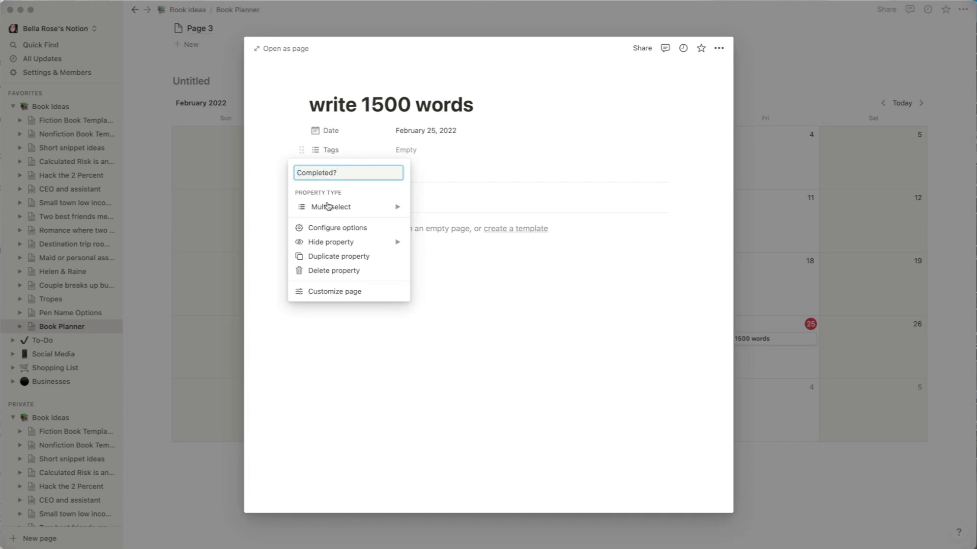
{"action": "mouse_move", "coordinate": [329, 209]}
{"action": "left_click", "coordinate": [468, 144]}
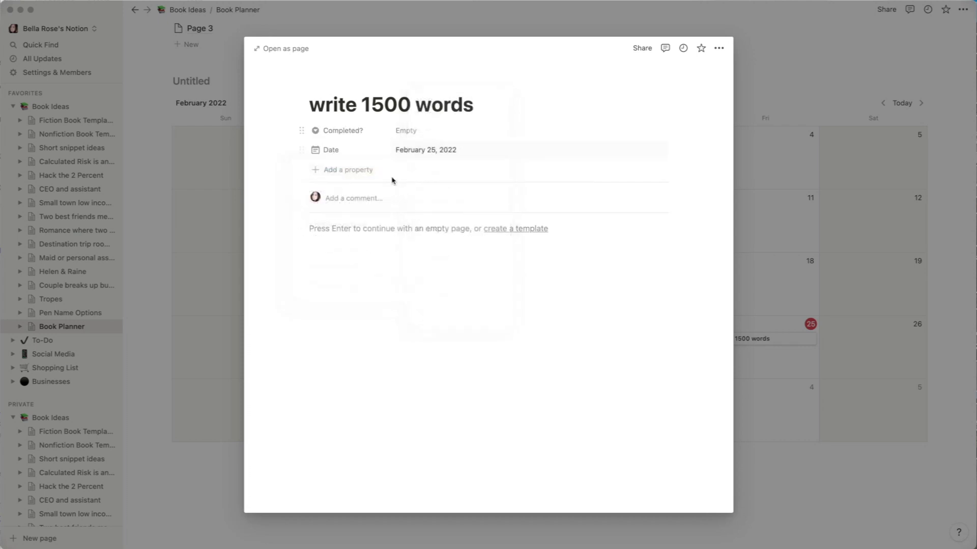
{"action": "left_click", "coordinate": [426, 151]}
{"action": "left_click", "coordinate": [418, 134]}
- Create Yes and No options for Completed?, set it to No, and close the entry
{"action": "left_click", "coordinate": [421, 132]}
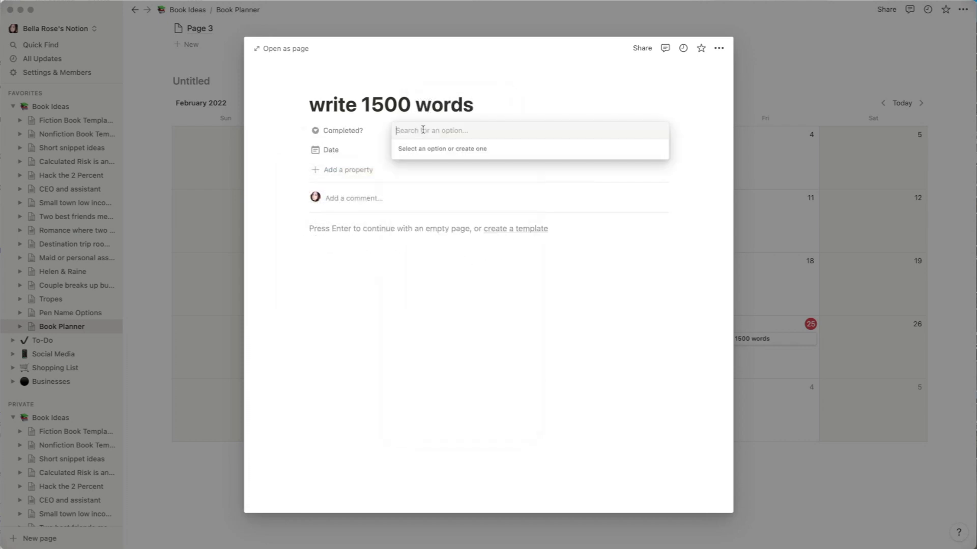
{"action": "type", "text": "Yes"}
{"action": "key", "text": "Return"}
{"action": "left_click", "coordinate": [433, 132]}
{"action": "type", "text": "No"}
{"action": "key", "text": "Return"}
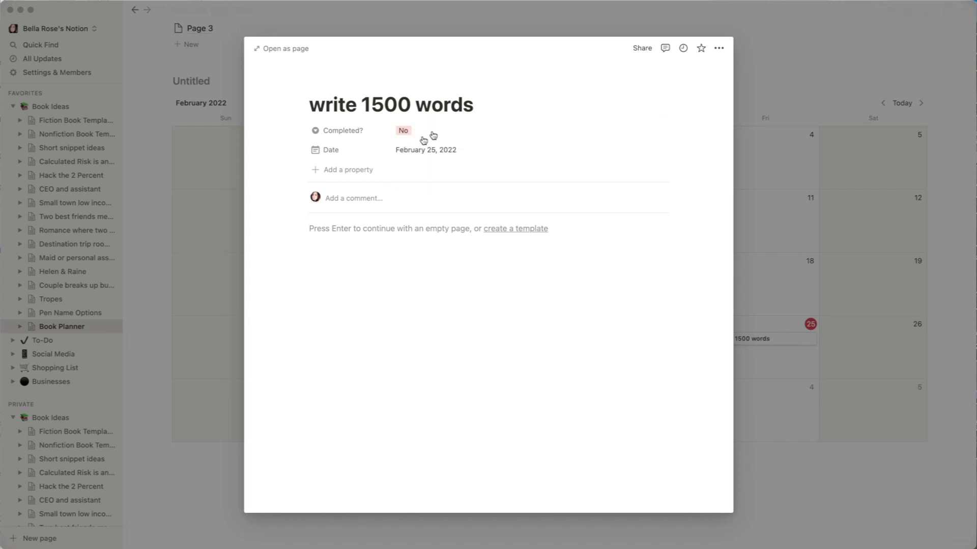
{"action": "left_click", "coordinate": [747, 79]}
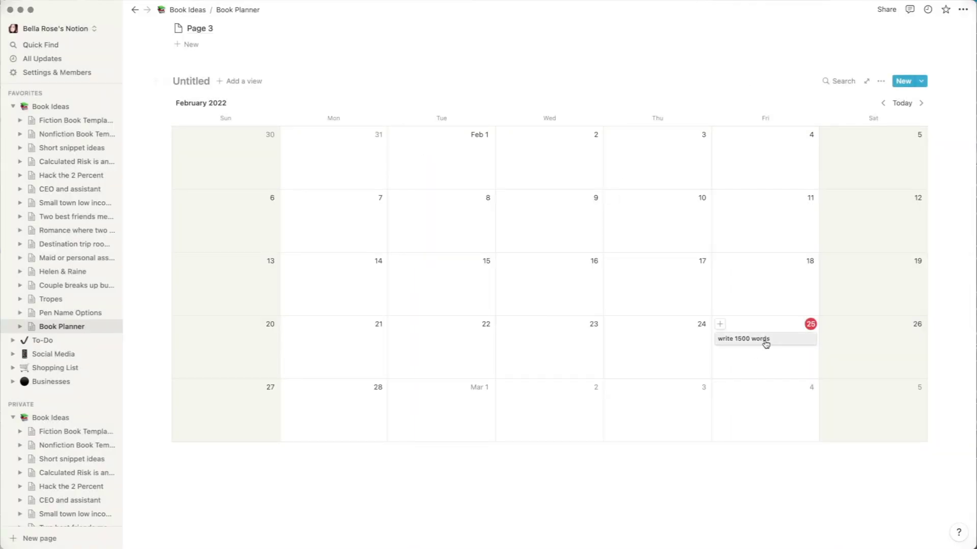
- Toggle the Completed? property visible in the calendar view's Properties settings
{"action": "left_click", "coordinate": [880, 81]}
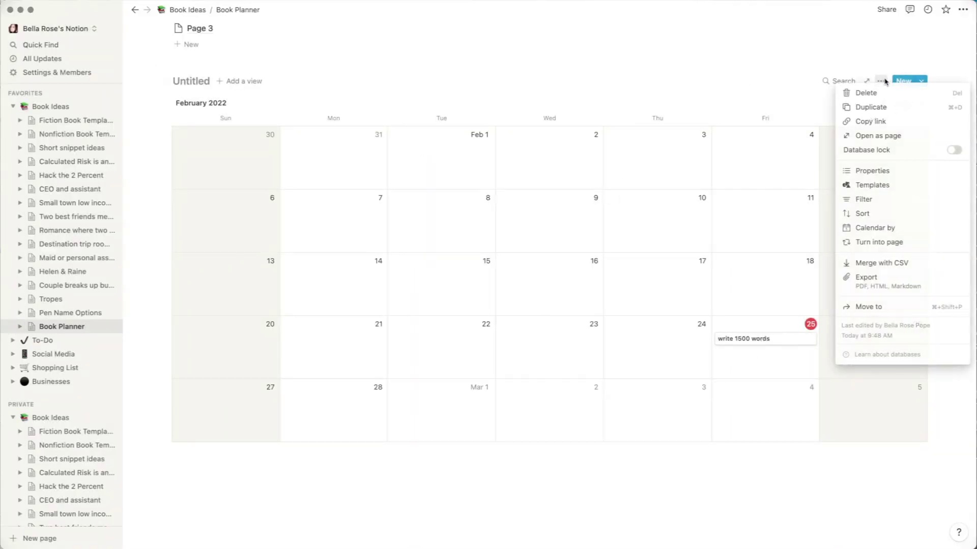
{"action": "left_click", "coordinate": [871, 171]}
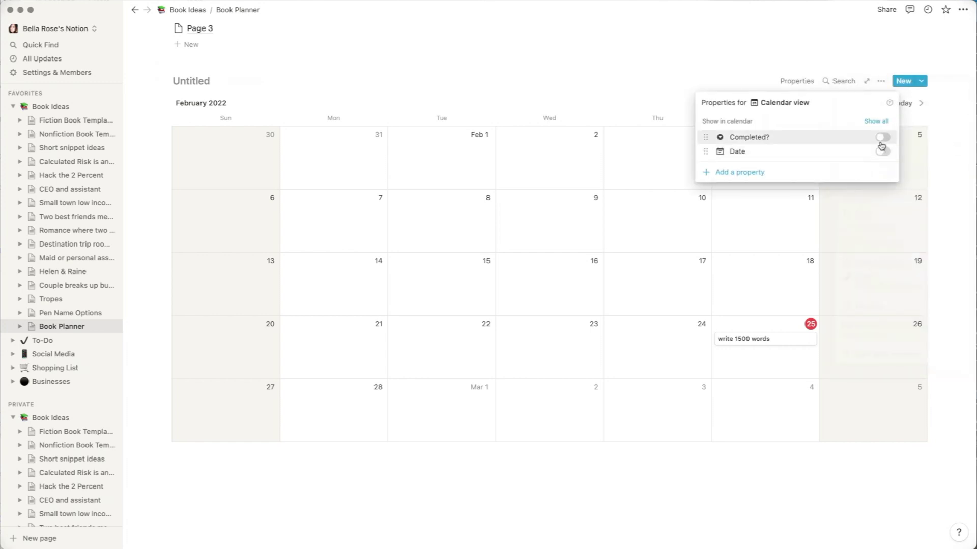
{"action": "left_click", "coordinate": [864, 138]}
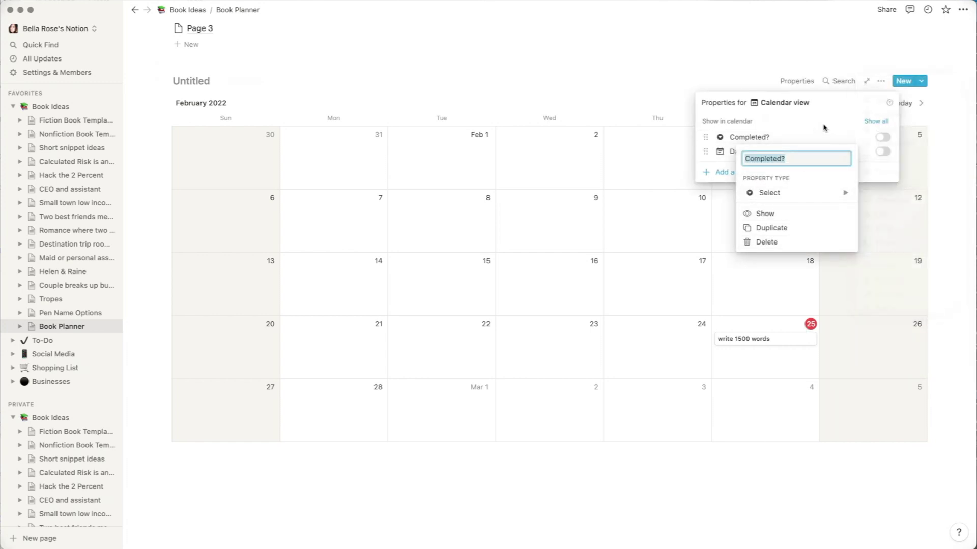
{"action": "left_click", "coordinate": [887, 141]}
{"action": "left_click", "coordinate": [888, 138]}
{"action": "left_click", "coordinate": [766, 489]}
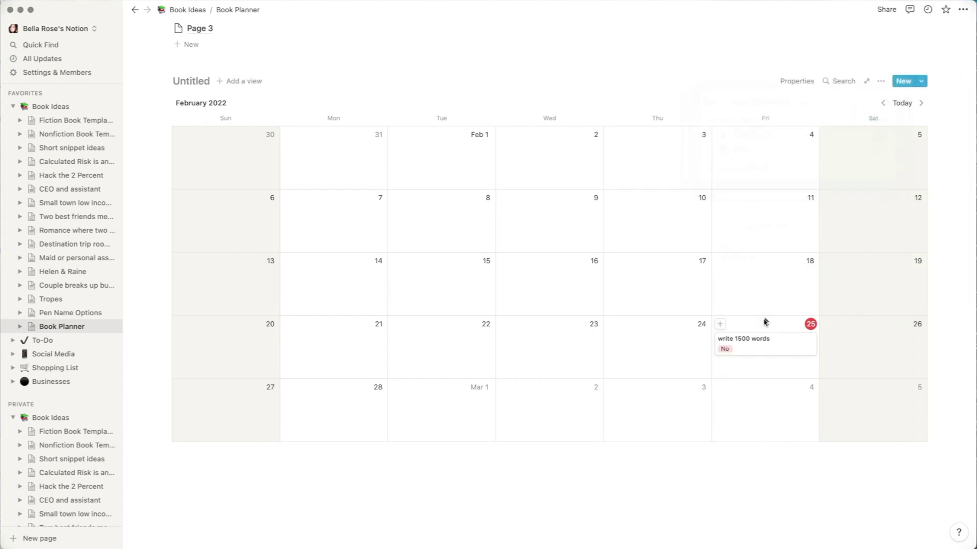
{"action": "scroll", "coordinate": [755, 356], "scroll_direction": "up", "scroll_amount": 2}
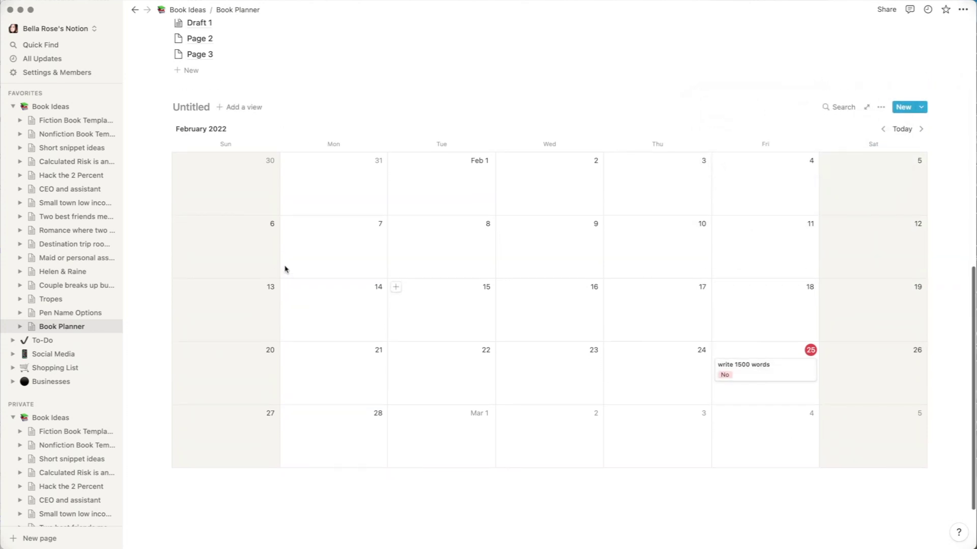
{"action": "scroll", "coordinate": [464, 222], "scroll_direction": "up", "scroll_amount": 10}
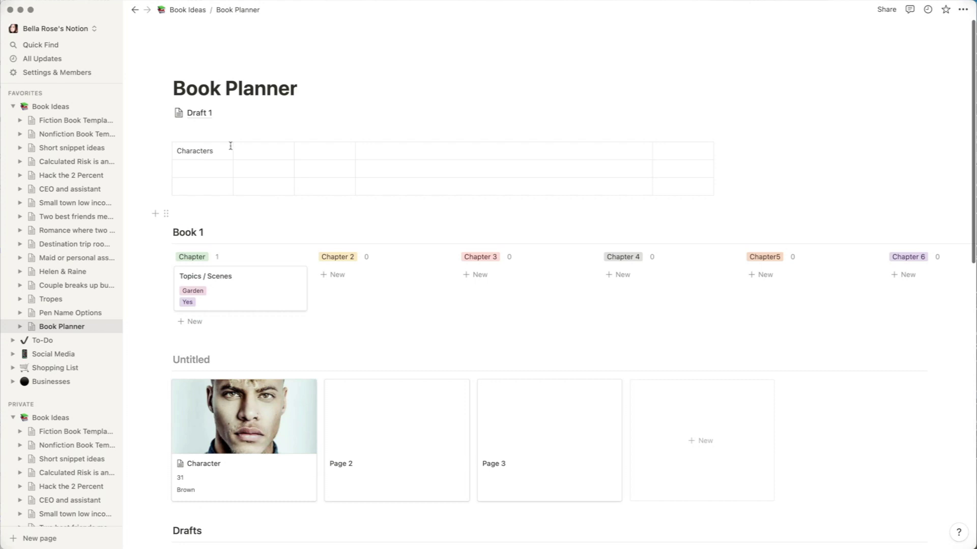
- Write 'Writing your draft' in the Draft 1 page body and go back to Book Planner
{"action": "left_click", "coordinate": [228, 116]}
{"action": "left_click", "coordinate": [422, 124]}
{"action": "type", "text": "Writing your draf"}
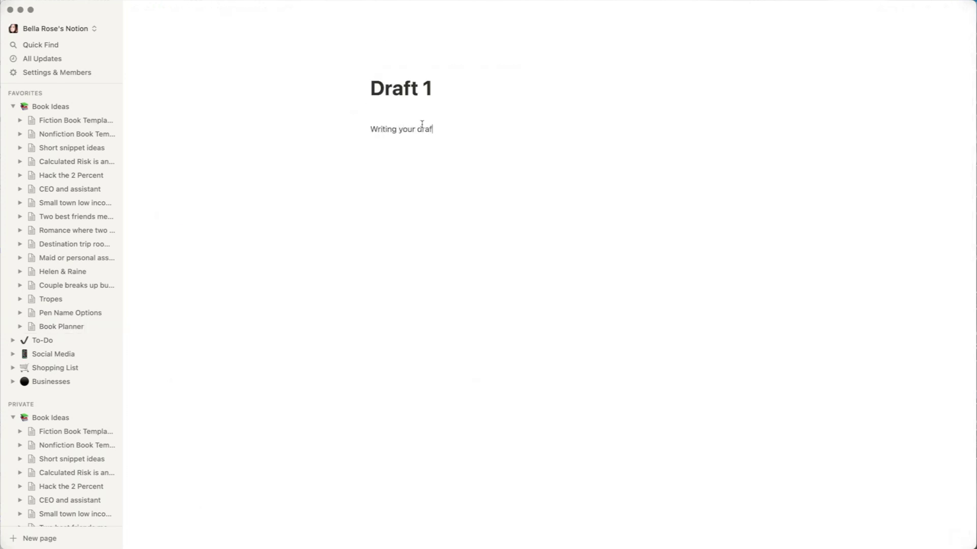
{"action": "type", "text": "t"}
{"action": "key", "text": "Return"}
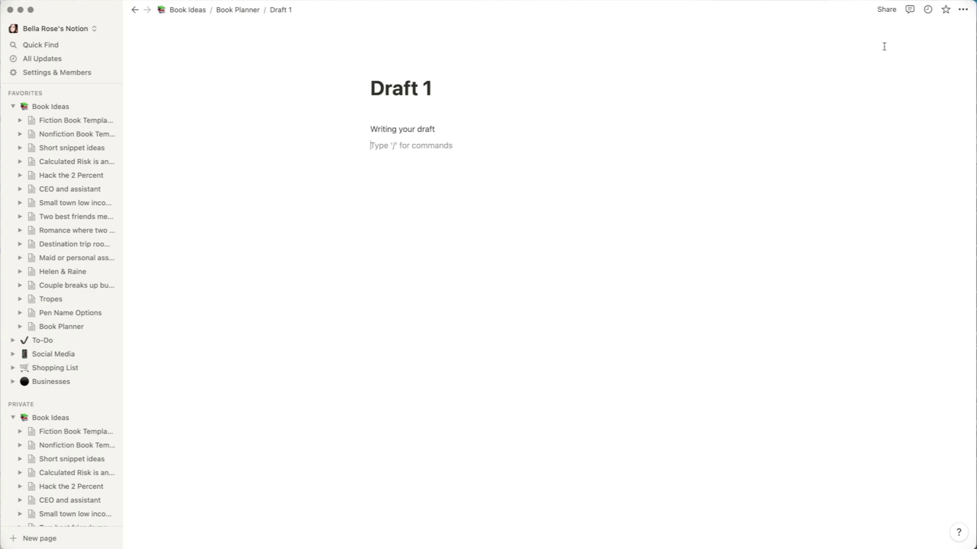
{"action": "left_click", "coordinate": [963, 10]}
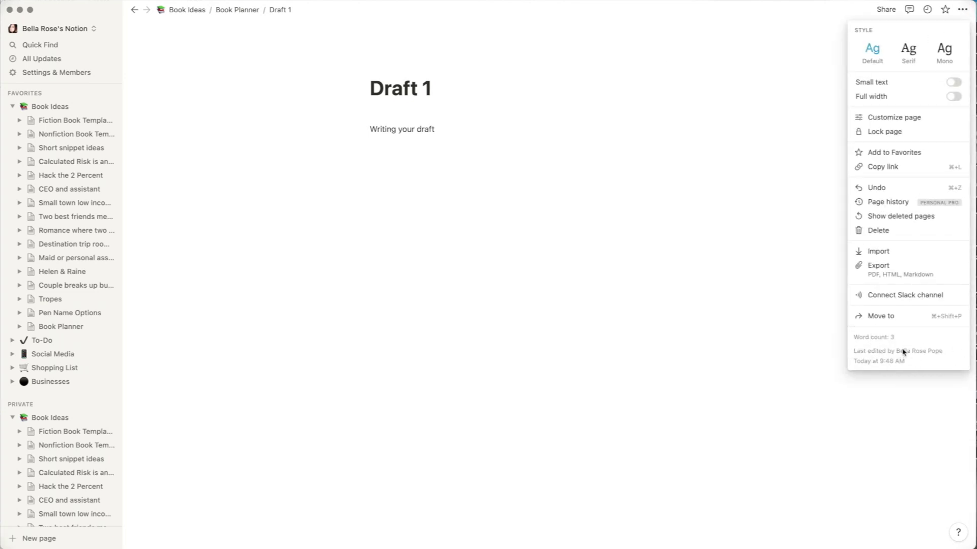
{"action": "left_click", "coordinate": [615, 280]}
{"action": "left_click", "coordinate": [242, 10]}
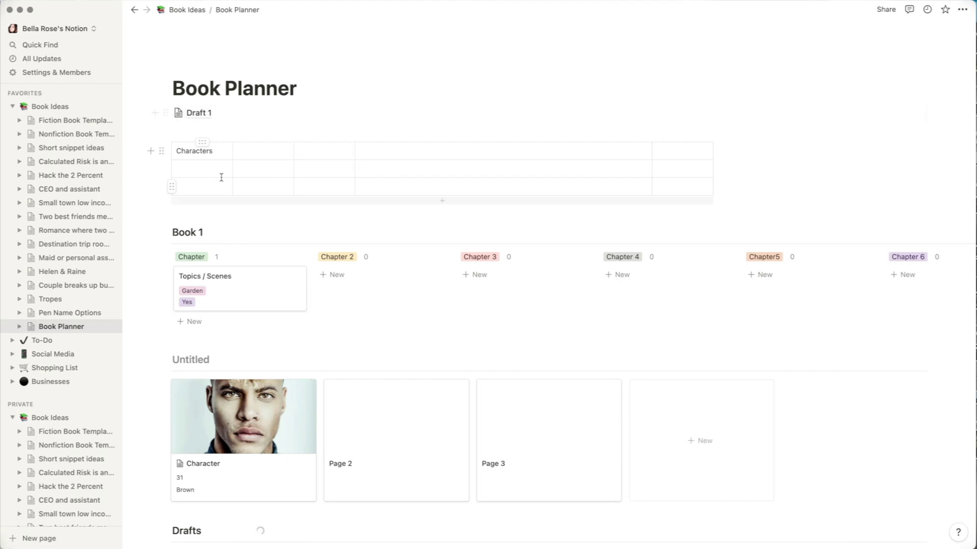
- Open the Fiction Book Template page from the sidebar and scroll through its sections
{"action": "left_click", "coordinate": [71, 120]}
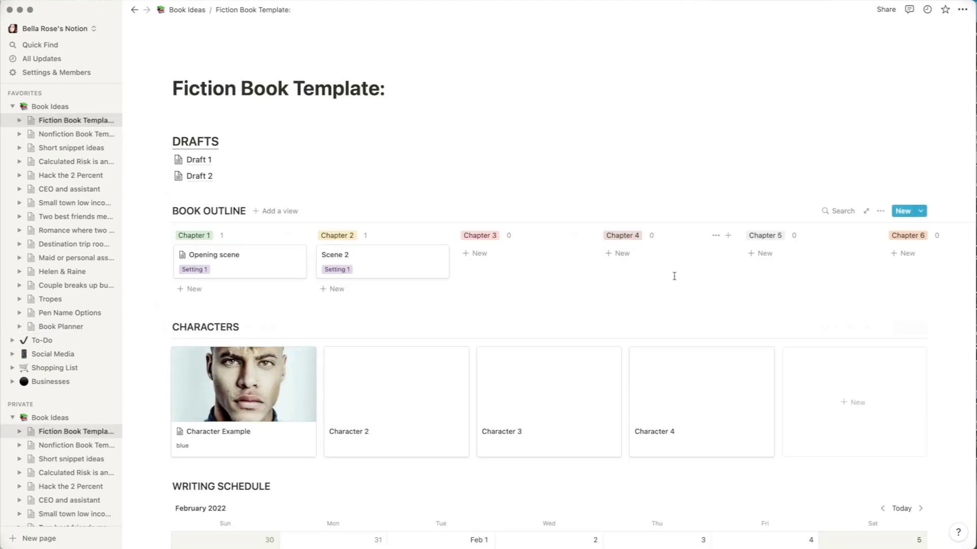
{"action": "scroll", "coordinate": [388, 157], "scroll_direction": "down", "scroll_amount": 8}
{"action": "scroll", "coordinate": [388, 156], "scroll_direction": "up", "scroll_amount": 8}
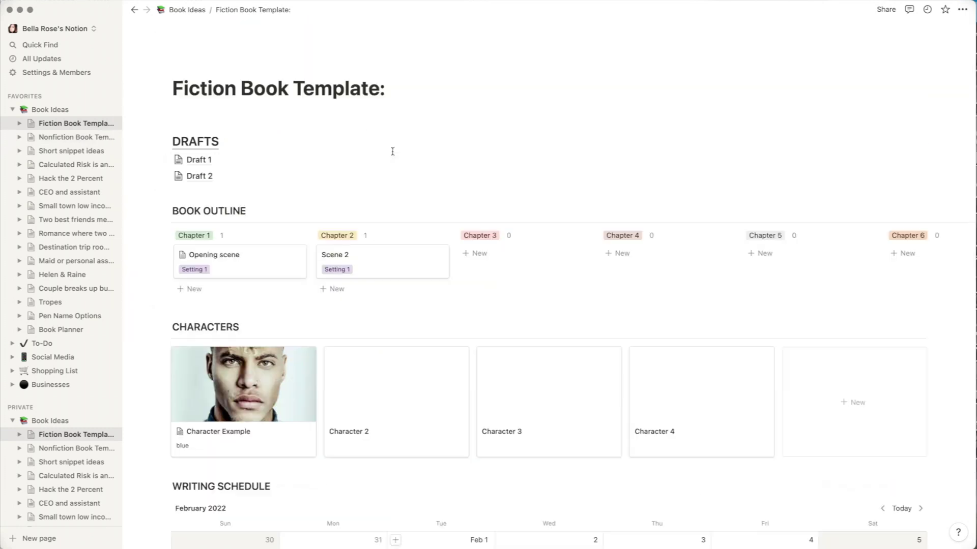